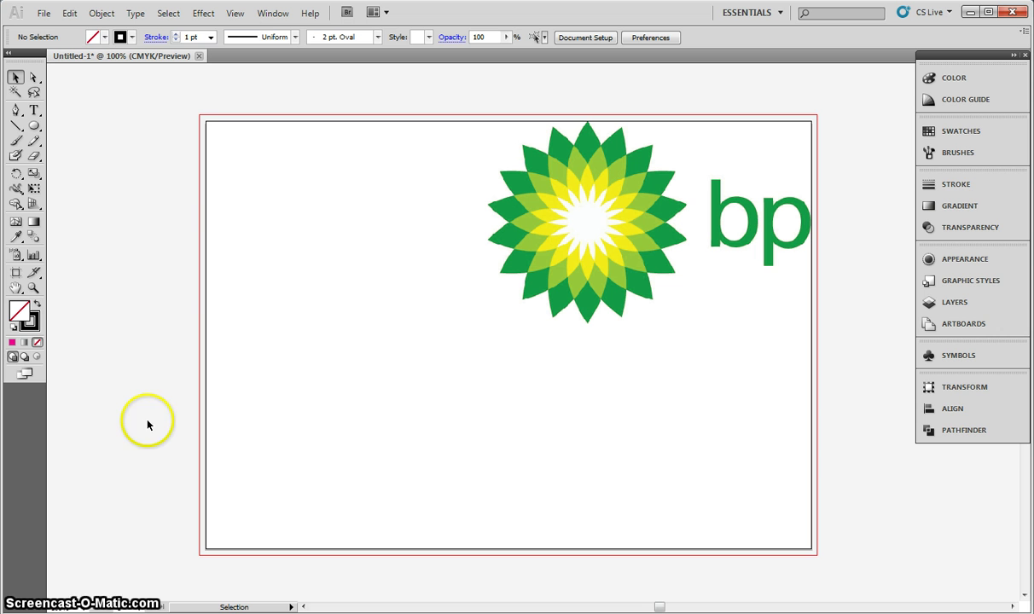
- Draw a curved Pen arc rising from a bottom anchor beside the BP logo
{"action": "left_click", "coordinate": [14, 112]}
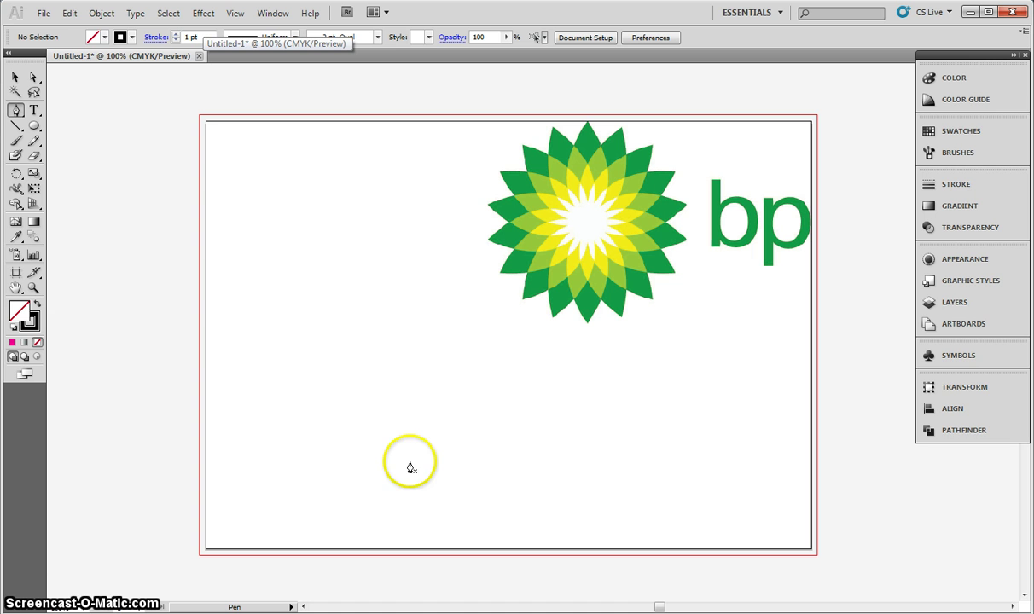
{"action": "left_click", "coordinate": [320, 437]}
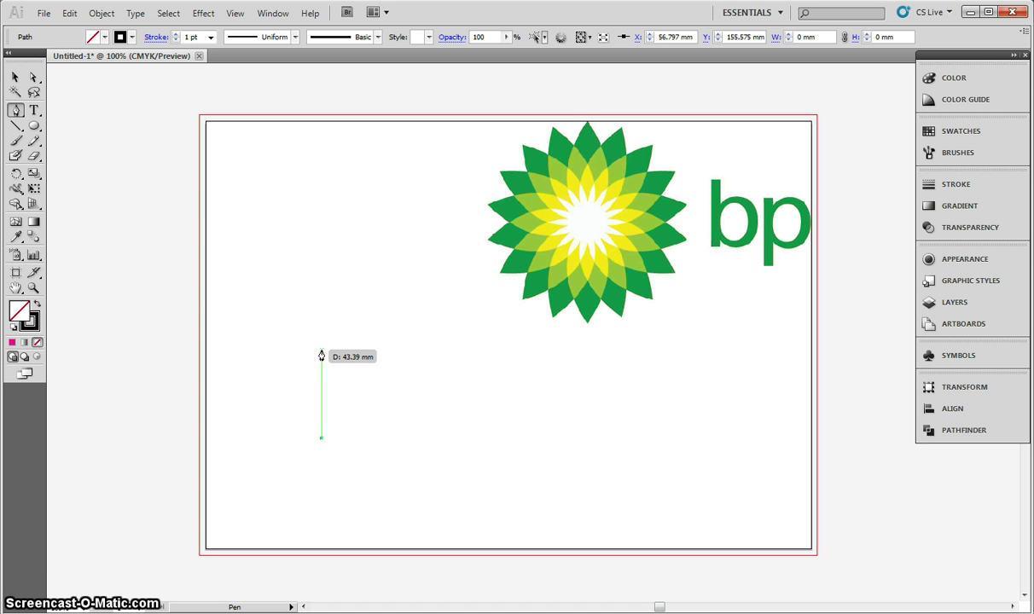
{"action": "right_click", "coordinate": [322, 351]}
{"action": "left_click_drag", "start_coordinate": [338, 340], "coordinate": [352, 308]}
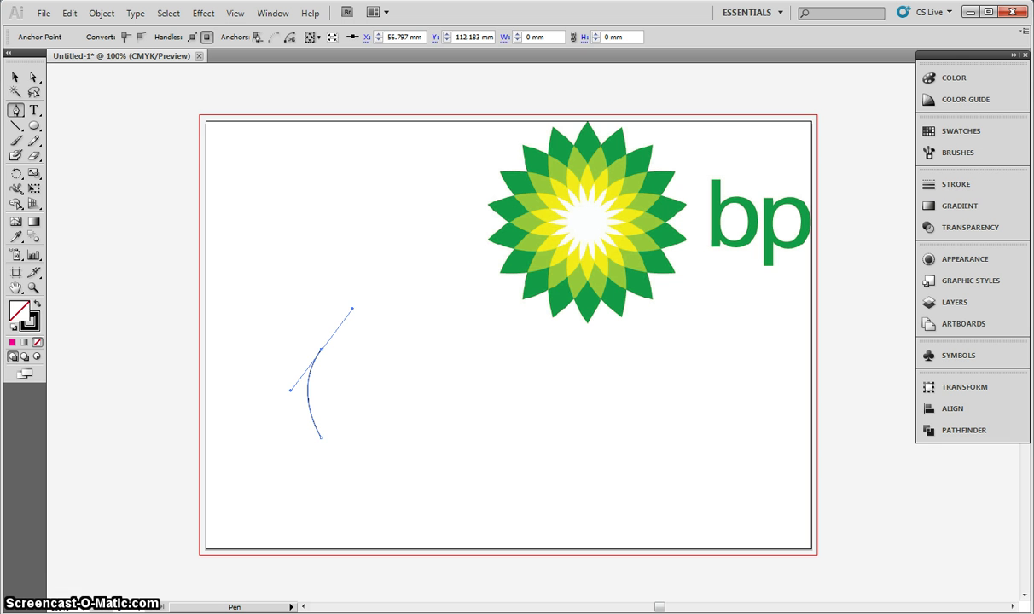
- Duplicate the arc about 12 mm to the right
{"action": "left_click", "coordinate": [15, 77]}
{"action": "left_click", "coordinate": [282, 243]}
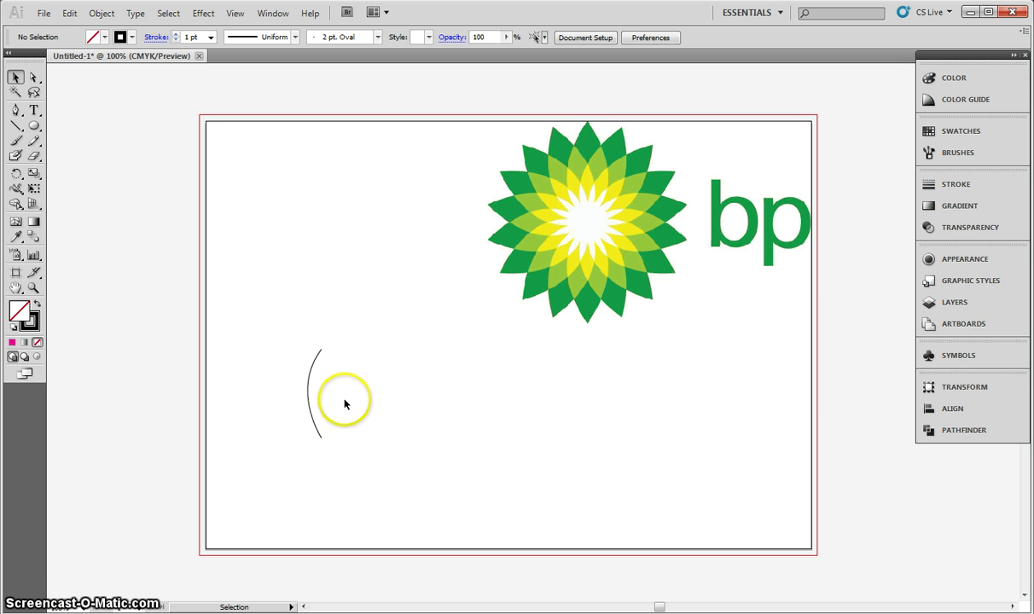
{"action": "left_click", "coordinate": [309, 378]}
{"action": "left_click", "coordinate": [314, 393]}
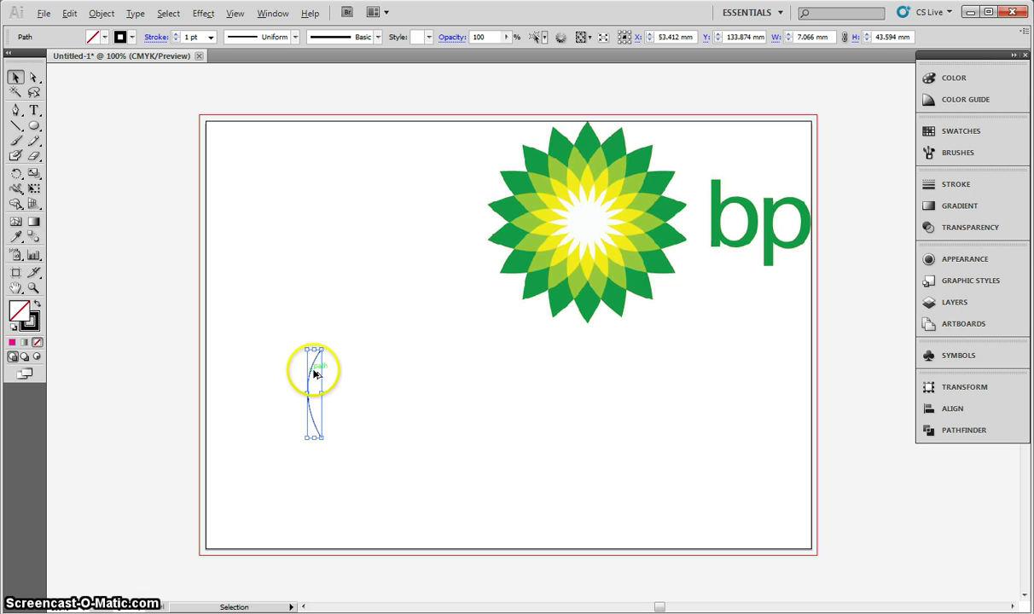
{"action": "left_click", "coordinate": [313, 368]}
{"action": "left_click_drag", "start_coordinate": [313, 368], "coordinate": [340, 367]}
{"action": "left_click", "coordinate": [405, 376]}
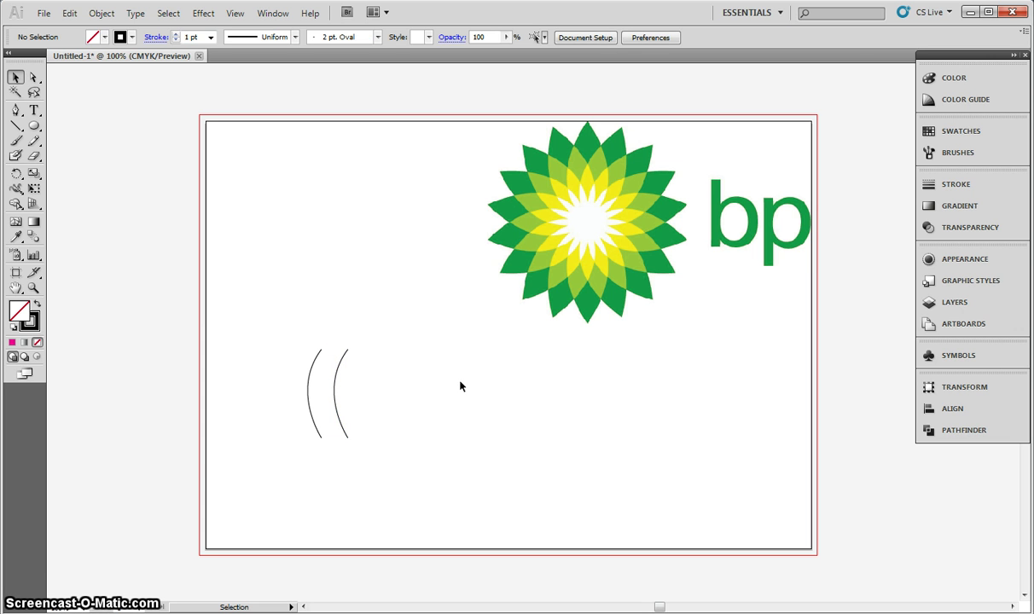
- Reflect the copied arc vertically and shift it about 6 mm left to meet the original
{"action": "left_click", "coordinate": [337, 378]}
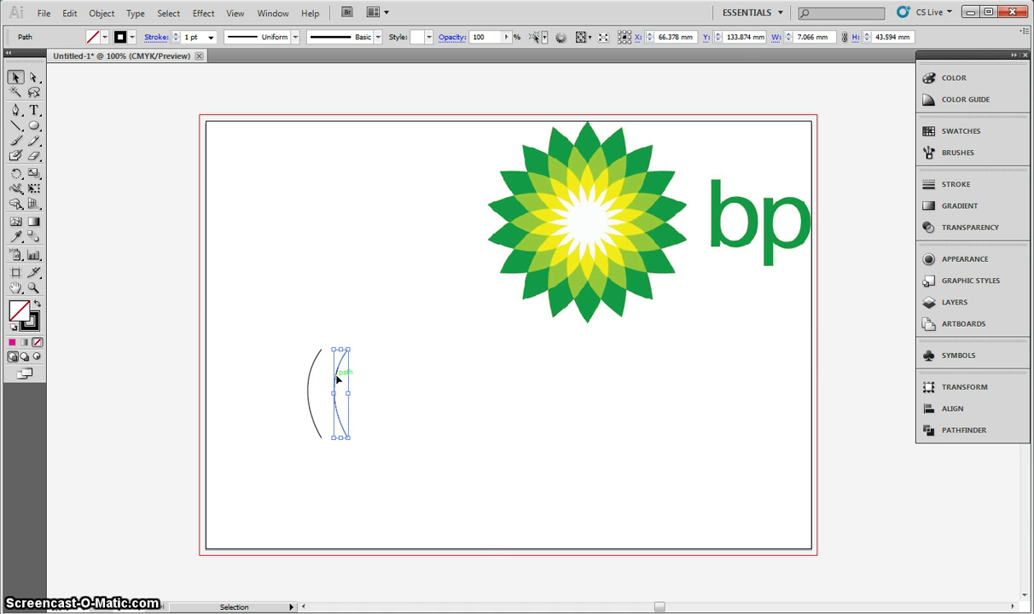
{"action": "right_click", "coordinate": [337, 382]}
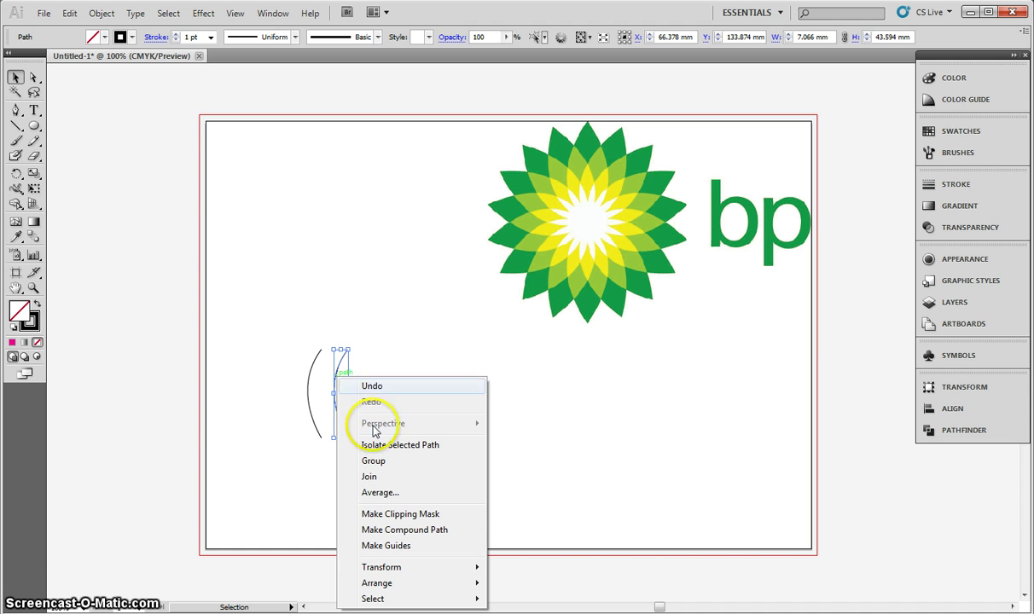
{"action": "mouse_move", "coordinate": [414, 575]}
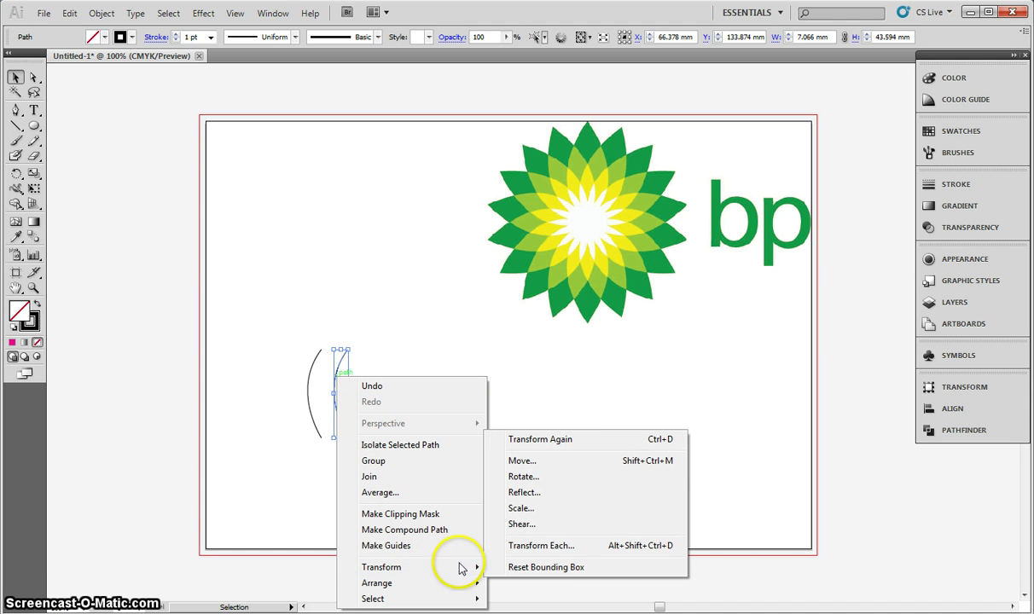
{"action": "left_click", "coordinate": [551, 494]}
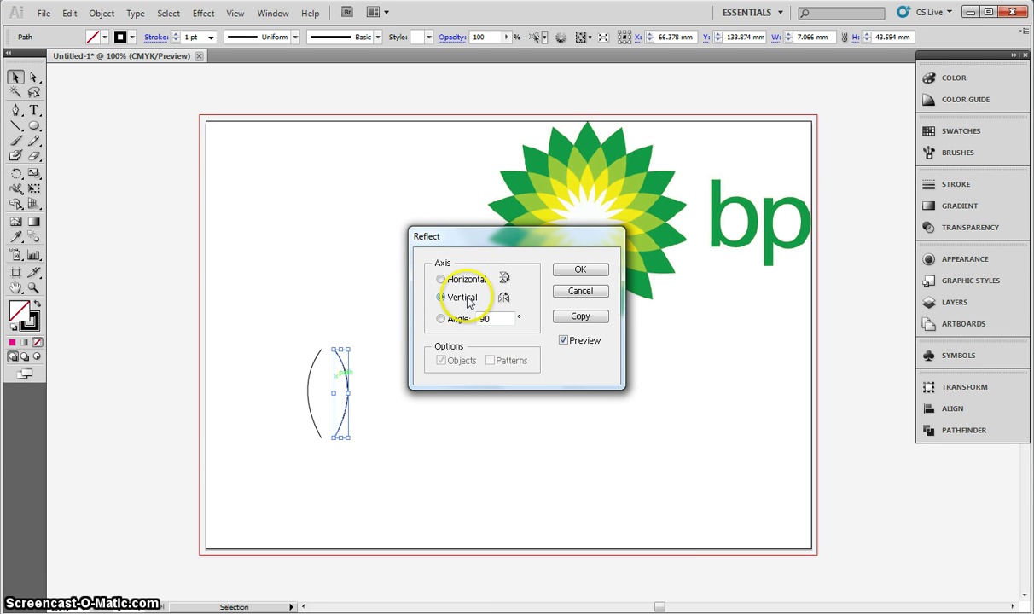
{"action": "left_click", "coordinate": [566, 271]}
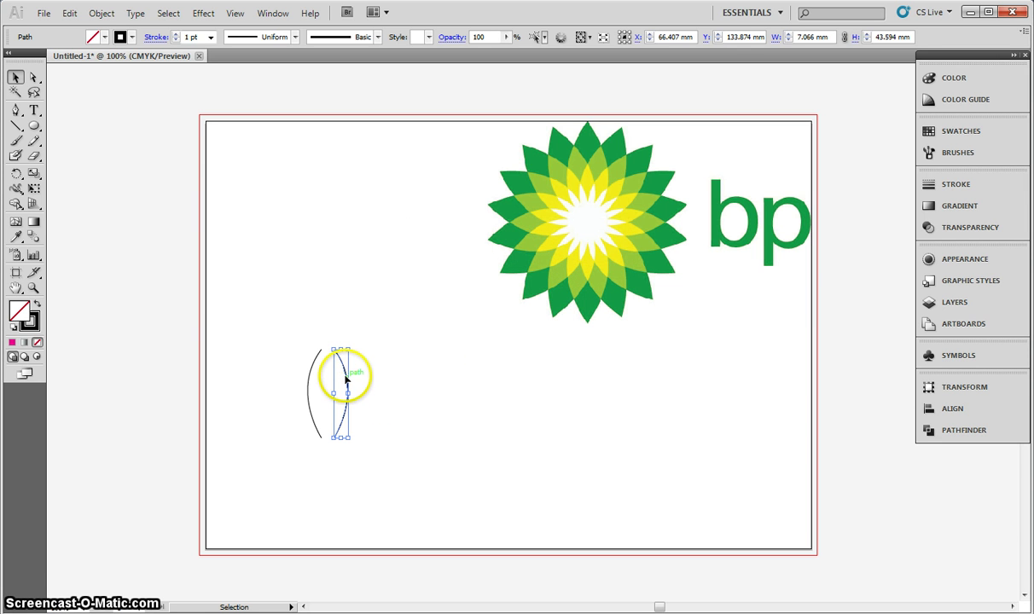
{"action": "left_click", "coordinate": [345, 377]}
{"action": "left_click_drag", "start_coordinate": [346, 377], "coordinate": [334, 378]}
{"action": "left_click", "coordinate": [374, 348]}
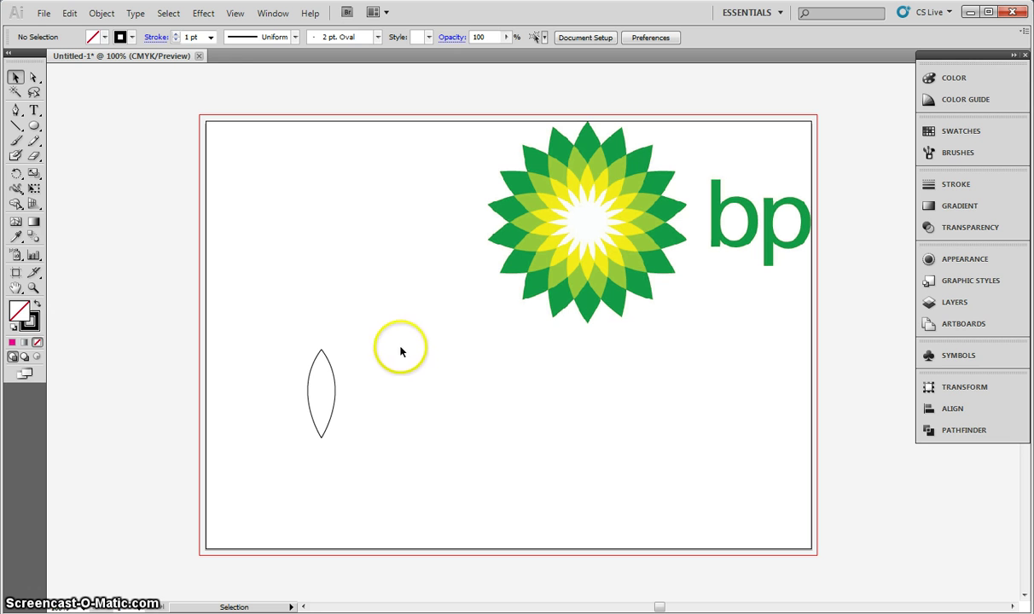
- Join the two arcs' anchors at the petal's top tip
{"action": "left_click", "coordinate": [35, 78]}
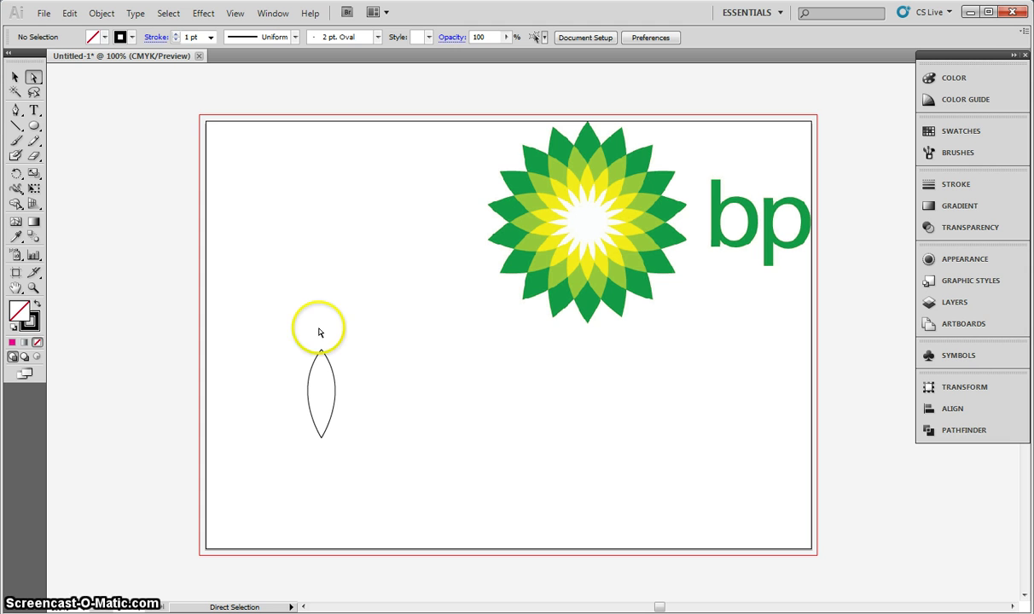
{"action": "left_click_drag", "start_coordinate": [299, 337], "coordinate": [324, 353]}
{"action": "left_click", "coordinate": [322, 356]}
{"action": "right_click", "coordinate": [325, 353]}
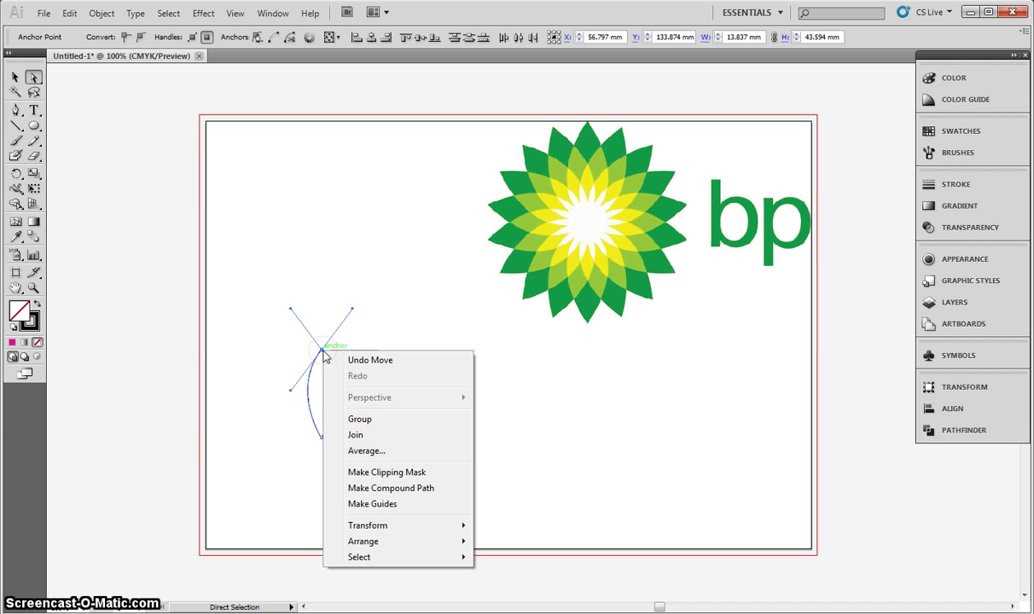
{"action": "left_click_drag", "start_coordinate": [357, 415], "coordinate": [367, 436]}
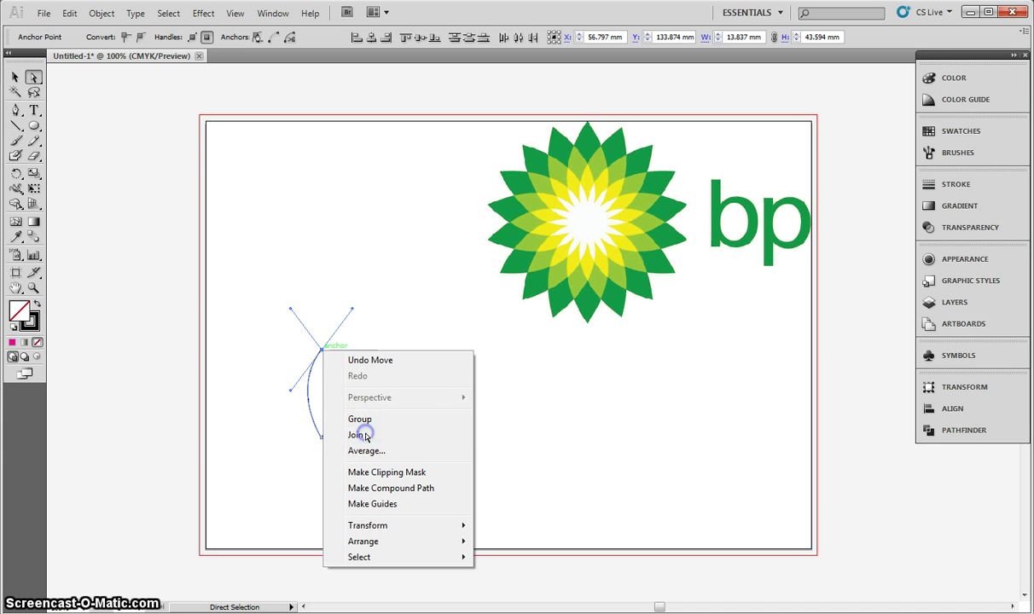
{"action": "left_click", "coordinate": [367, 437]}
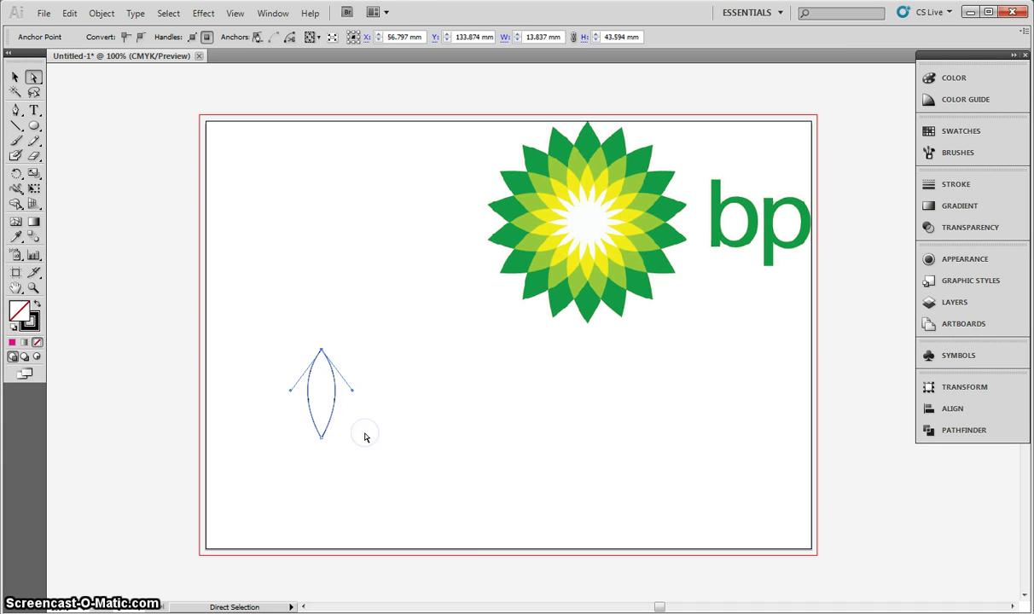
- Join the two arcs' anchors at the petal's bottom tip
{"action": "left_click", "coordinate": [303, 477]}
{"action": "left_click_drag", "start_coordinate": [301, 467], "coordinate": [350, 425]}
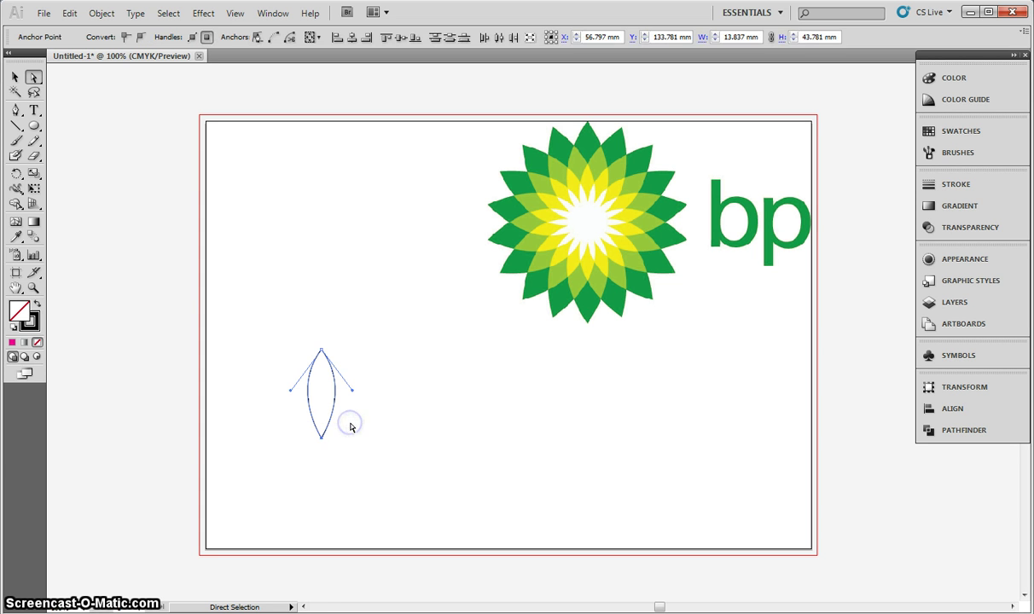
{"action": "left_click", "coordinate": [321, 437]}
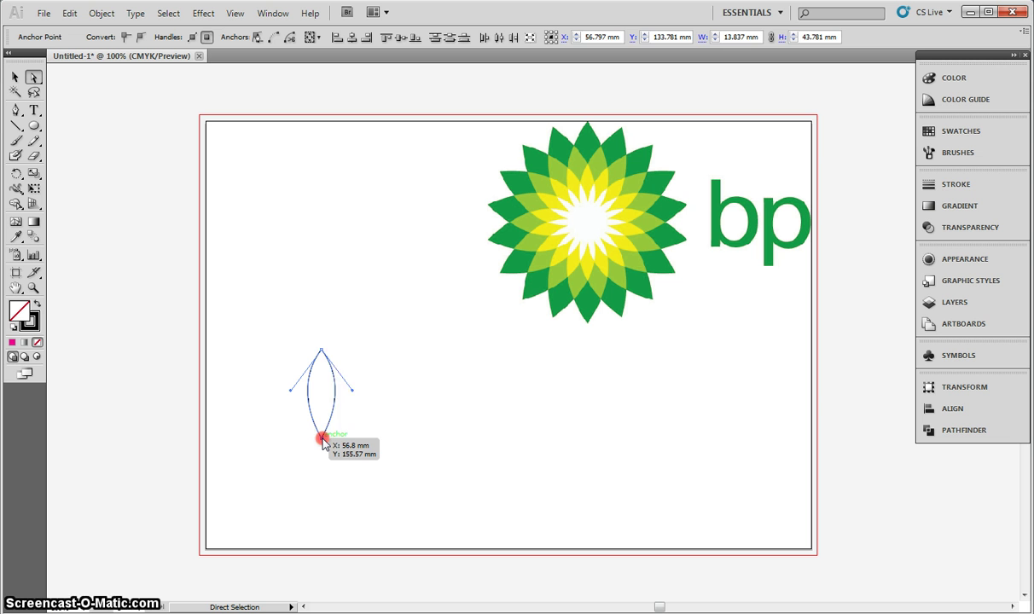
{"action": "right_click", "coordinate": [322, 440]}
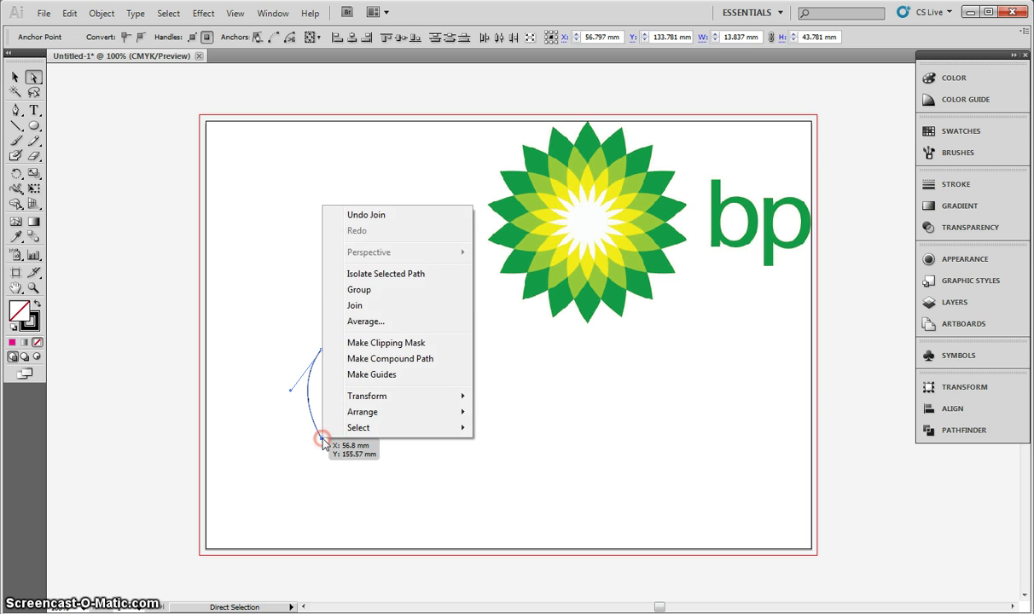
{"action": "left_click", "coordinate": [380, 309]}
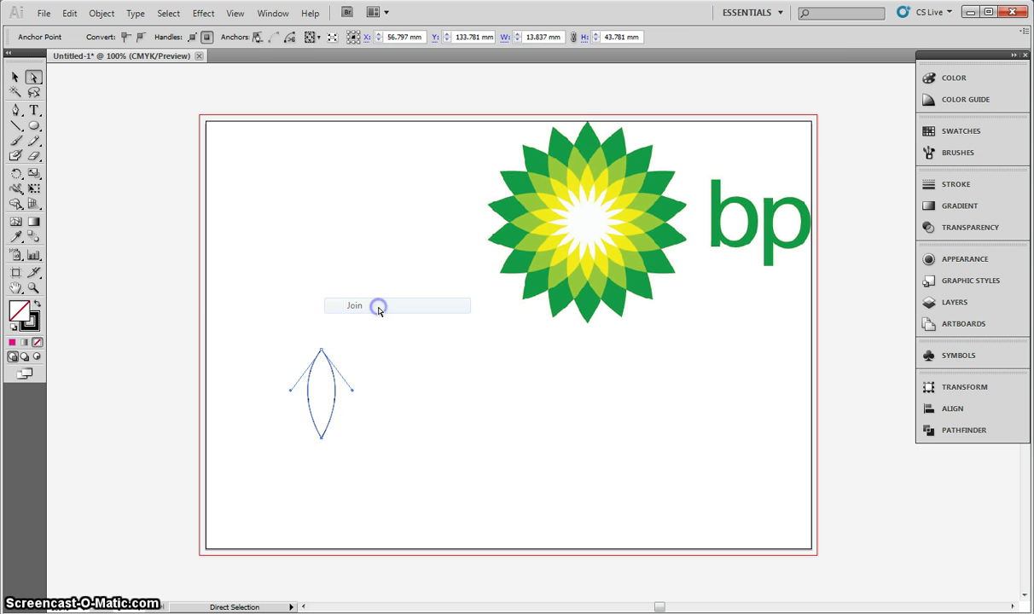
- Move the closed petal about 33 mm to the right
{"action": "left_click", "coordinate": [15, 78]}
{"action": "left_click", "coordinate": [115, 200]}
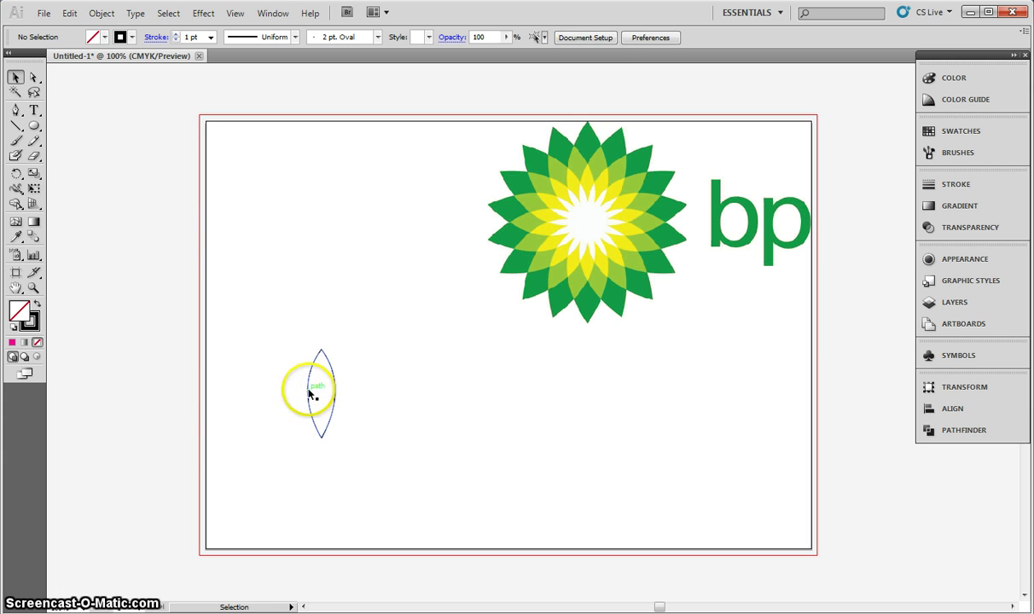
{"action": "left_click_drag", "start_coordinate": [311, 394], "coordinate": [376, 375]}
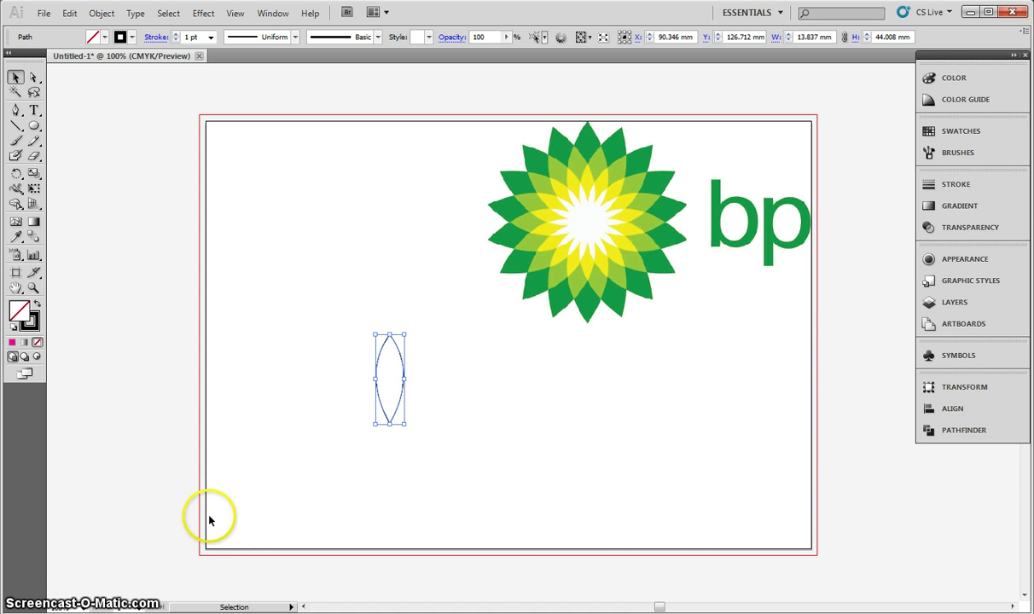
- Make a copy of the petal rotated 20° around its bottom tip
{"action": "left_click", "coordinate": [385, 343]}
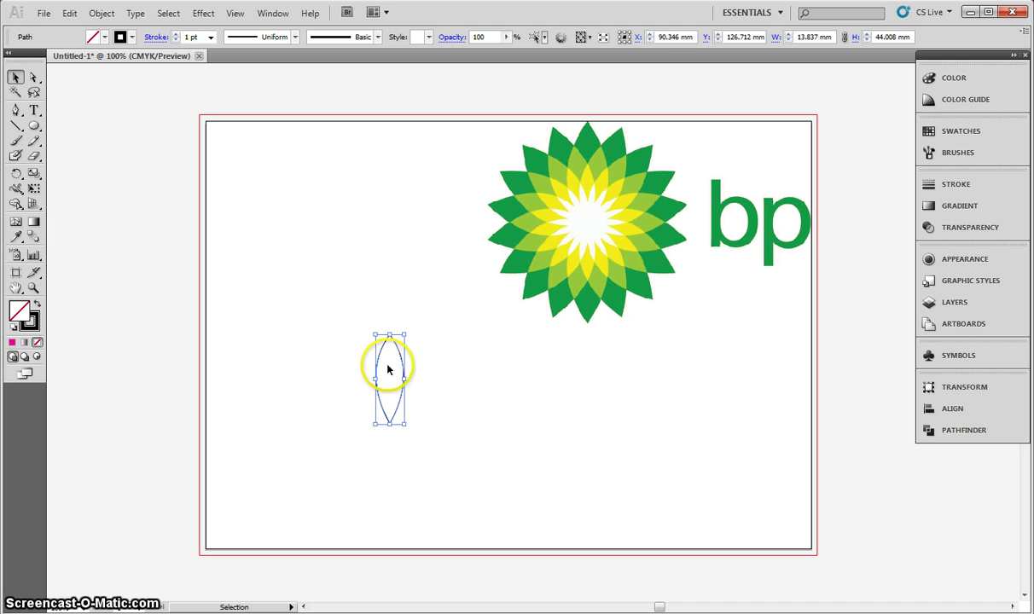
{"action": "left_click", "coordinate": [15, 174]}
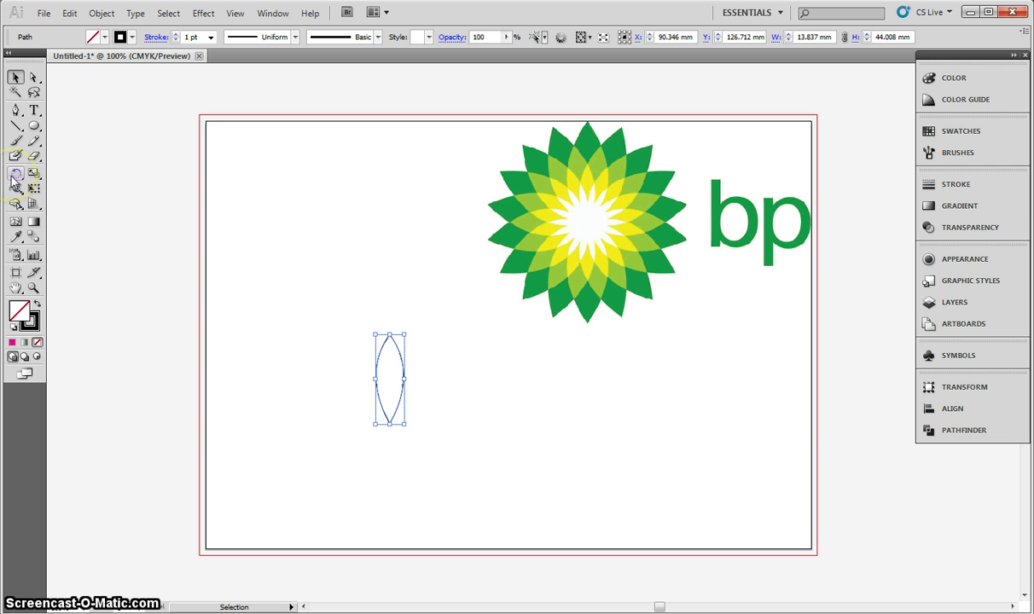
{"action": "left_click", "coordinate": [14, 175]}
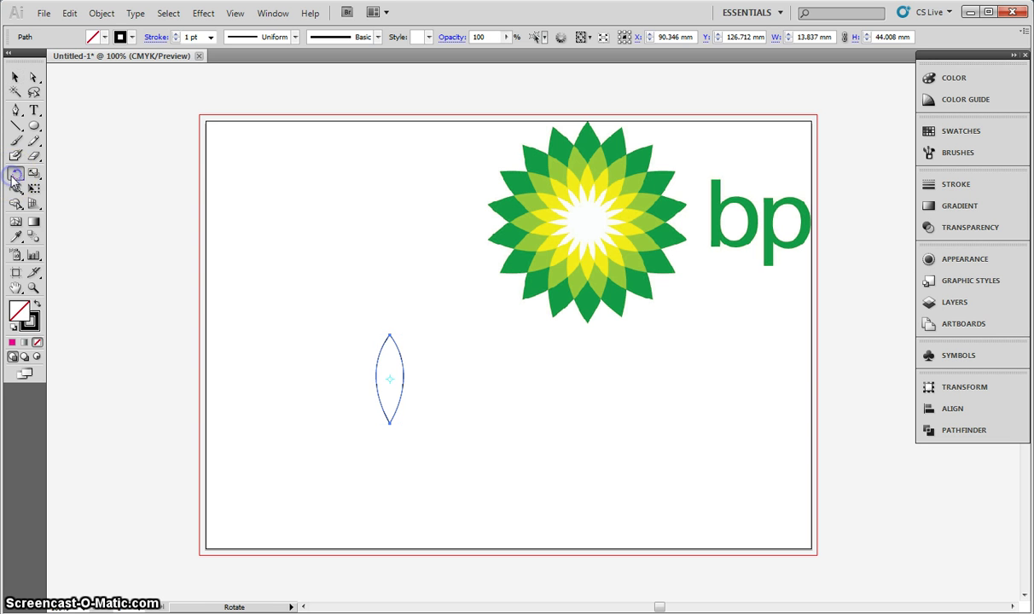
{"action": "left_click", "coordinate": [390, 422], "text": "alt"}
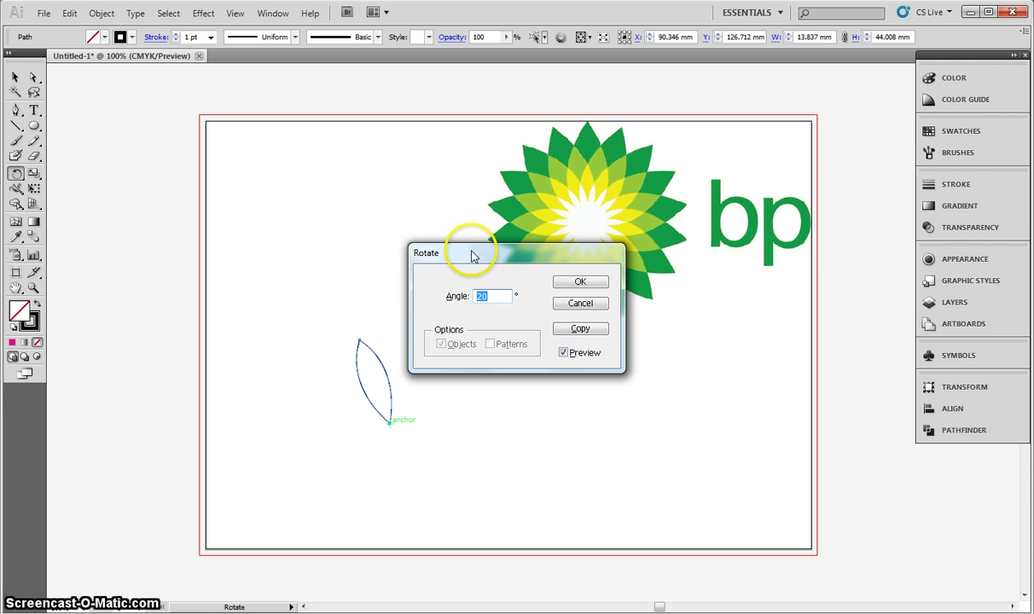
{"action": "left_click_drag", "start_coordinate": [473, 252], "coordinate": [496, 330]}
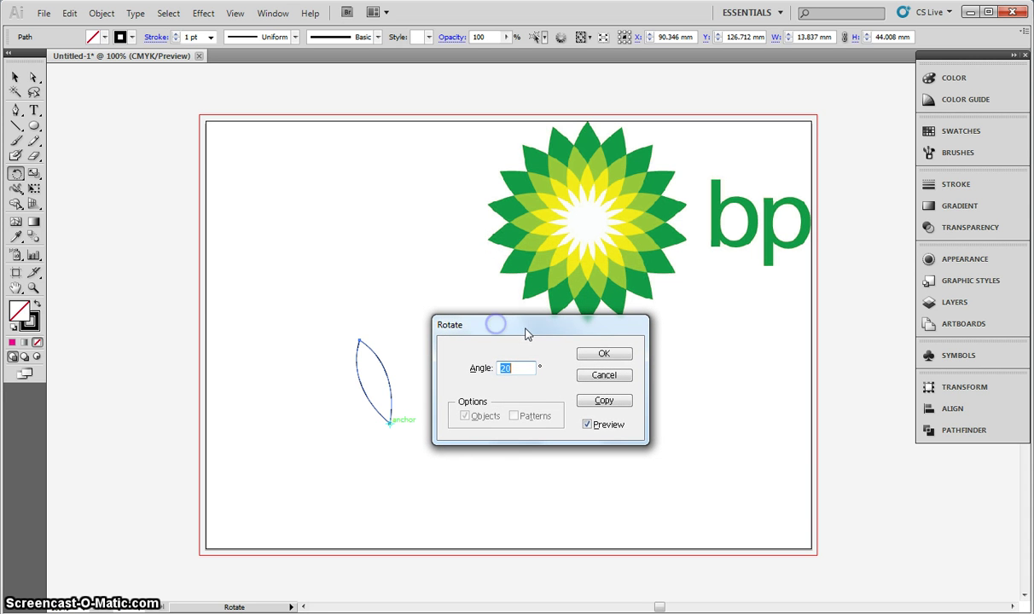
{"action": "left_click", "coordinate": [487, 368]}
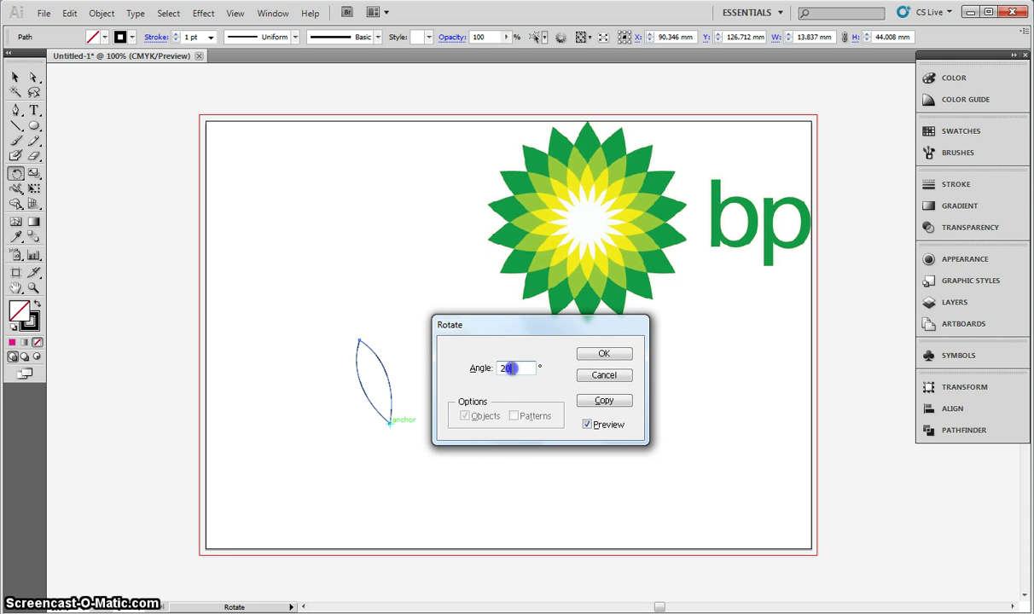
{"action": "left_click", "coordinate": [587, 424]}
{"action": "left_click", "coordinate": [586, 424]}
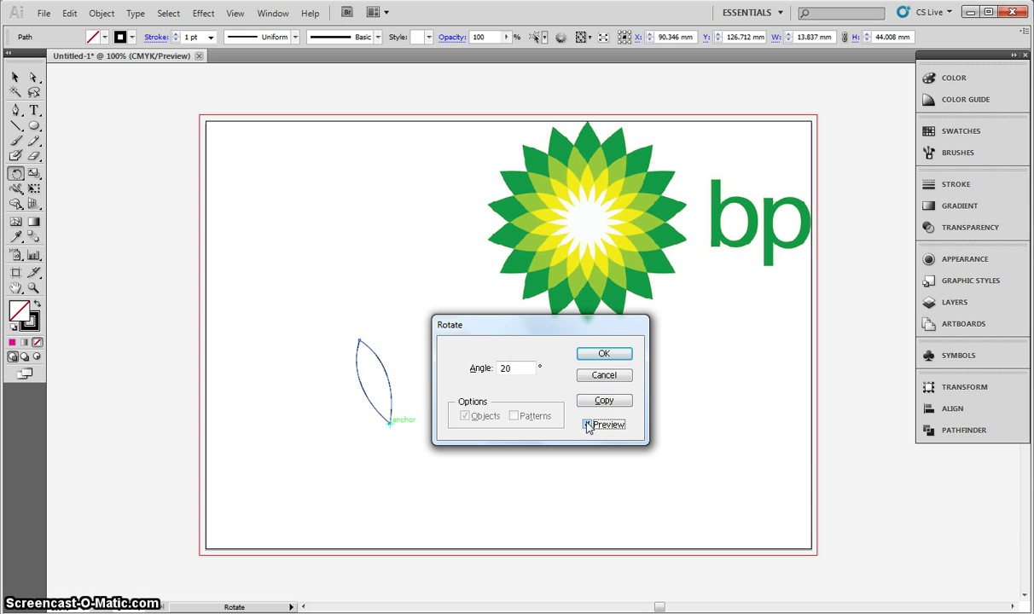
{"action": "left_click", "coordinate": [605, 403]}
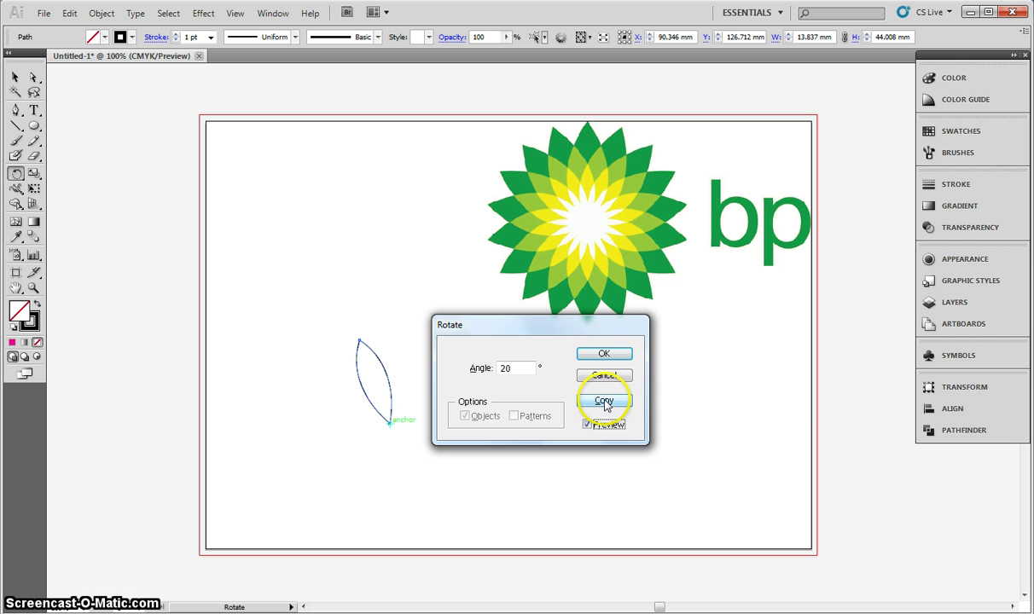
{"action": "left_click", "coordinate": [605, 402]}
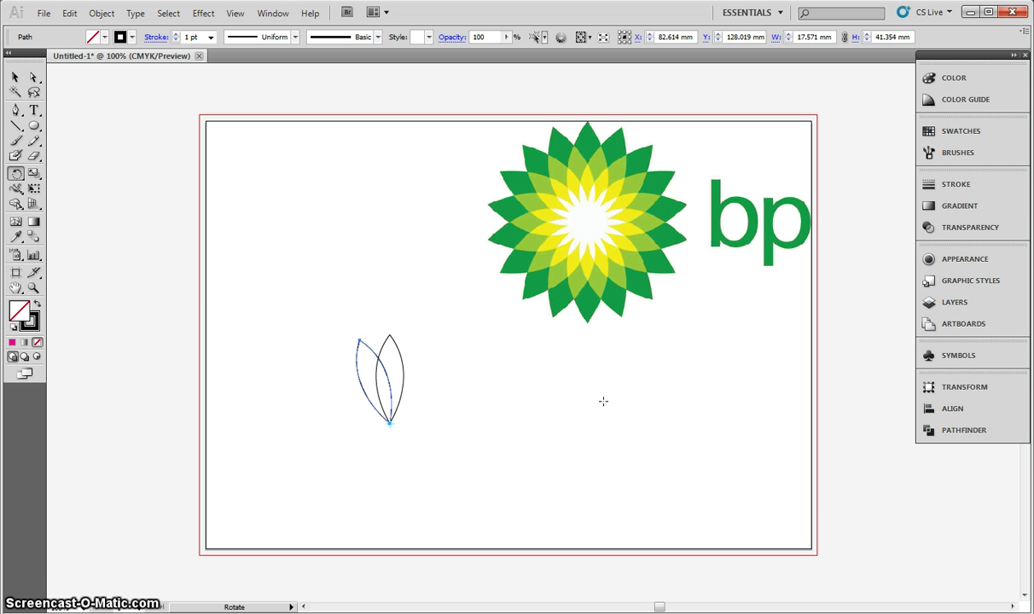
- Repeat the 20° rotated copy with Ctrl+D until 18 petals form a full ring
{"action": "key", "text": "v"}
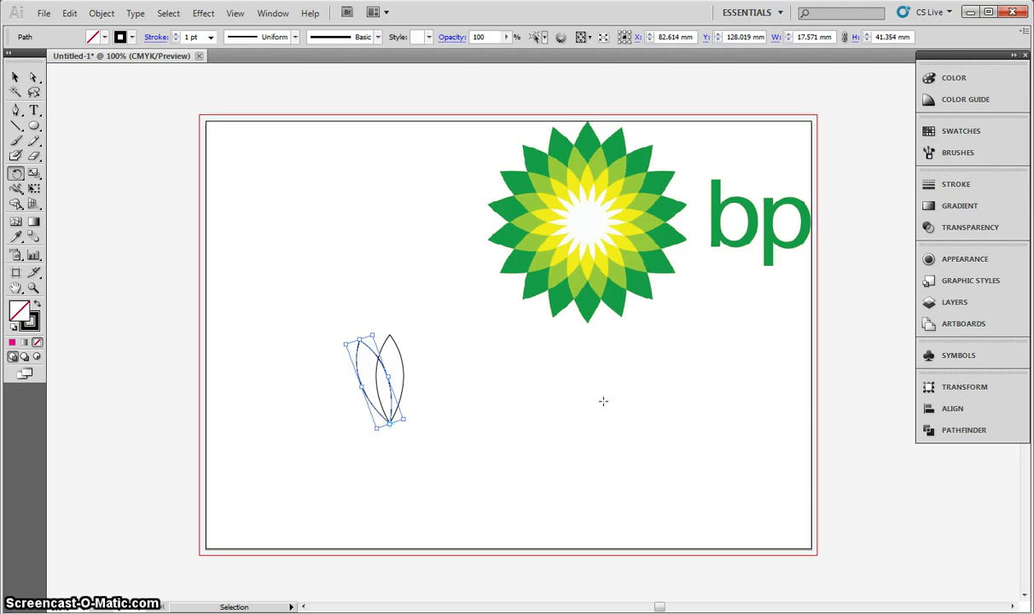
{"action": "key", "text": "ctrl+d"}
{"action": "key", "text": "ctrl+d"}
{"action": "key", "text": "ctrl+d"}
{"action": "key", "text": "ctrl+d"}
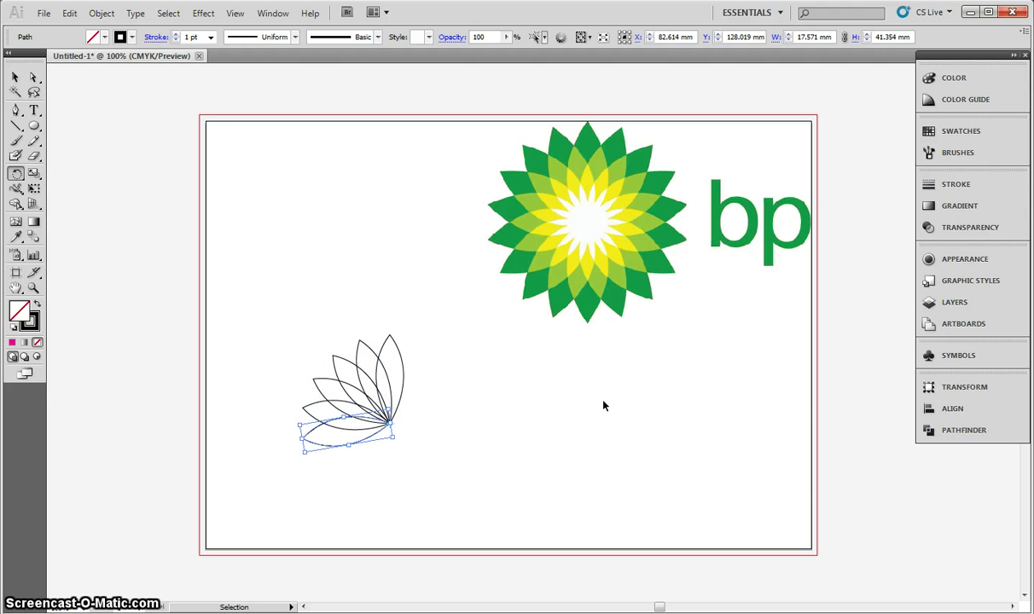
{"action": "key", "text": "ctrl+d"}
{"action": "key", "text": "ctrl+d"}
{"action": "key", "text": "ctrl+d"}
{"action": "key", "text": "ctrl+d"}
{"action": "key", "text": "ctrl+d"}
{"action": "key", "text": "ctrl+d"}
{"action": "key", "text": "ctrl+d"}
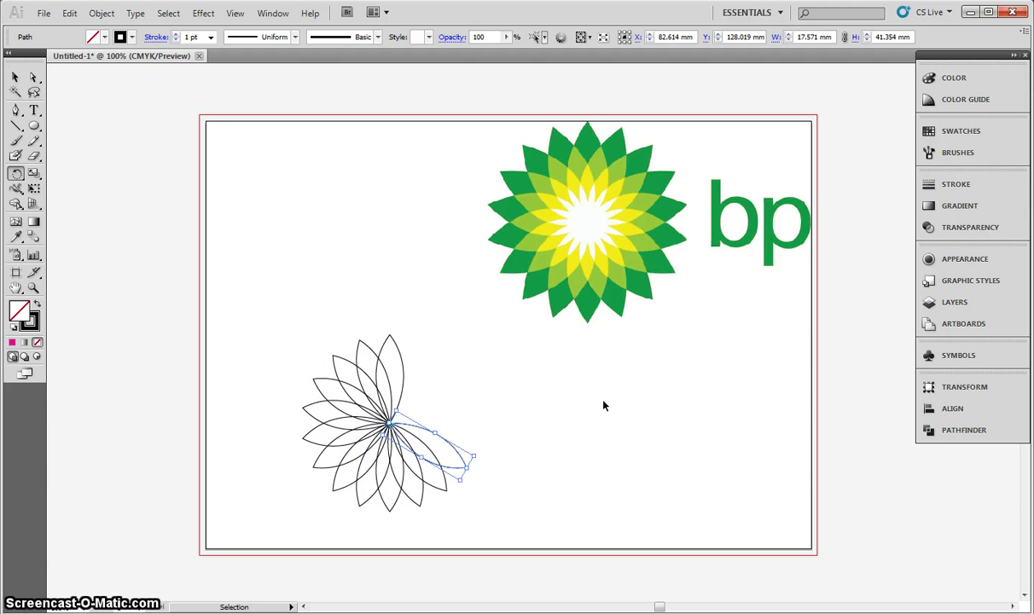
{"action": "key", "text": "ctrl+d"}
{"action": "key", "text": "ctrl+d"}
{"action": "key", "text": "ctrl+d"}
{"action": "key", "text": "ctrl+d"}
{"action": "key", "text": "ctrl+d"}
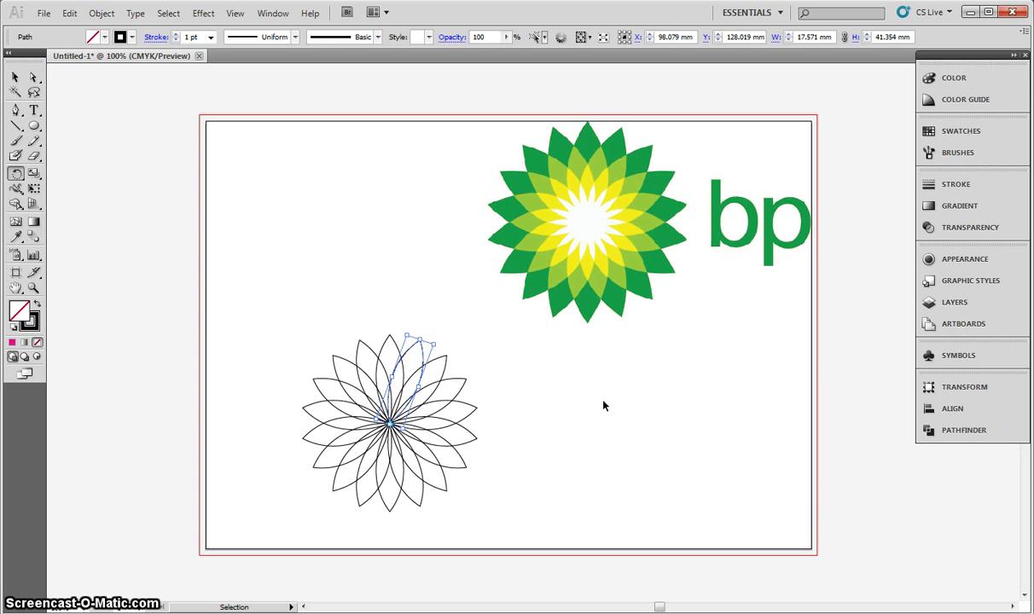
{"action": "key", "text": "r"}
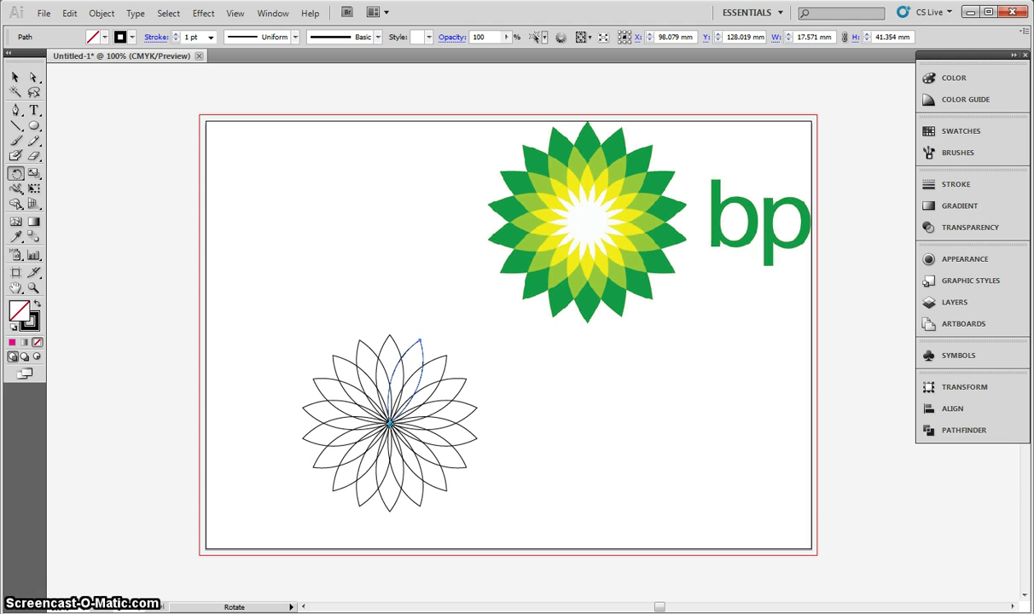
- Marquee-select all the flower's petals, then deselect them
{"action": "left_click", "coordinate": [15, 78]}
{"action": "left_click", "coordinate": [397, 288]}
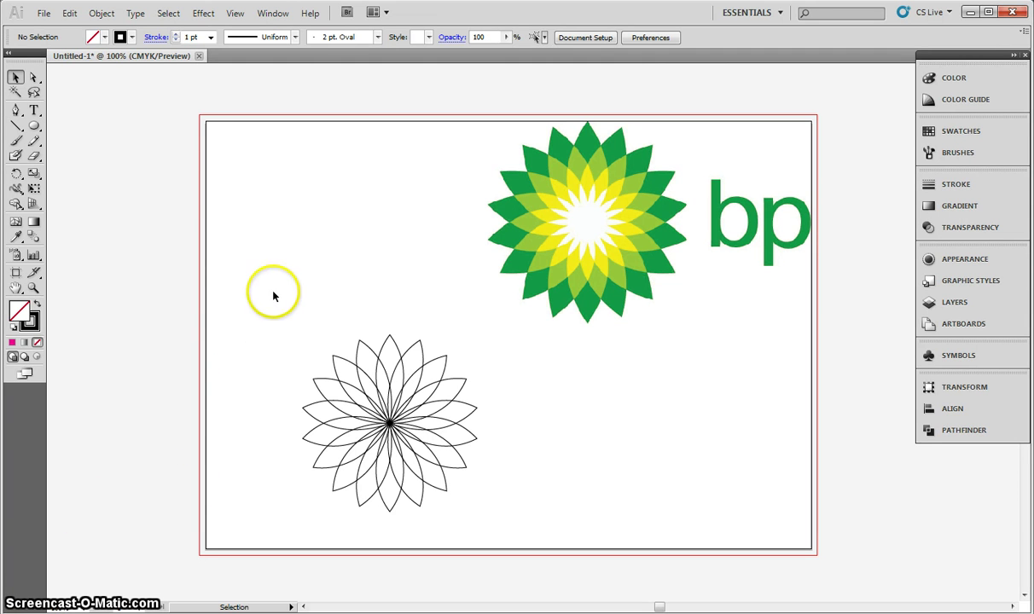
{"action": "left_click_drag", "start_coordinate": [273, 293], "coordinate": [465, 536]}
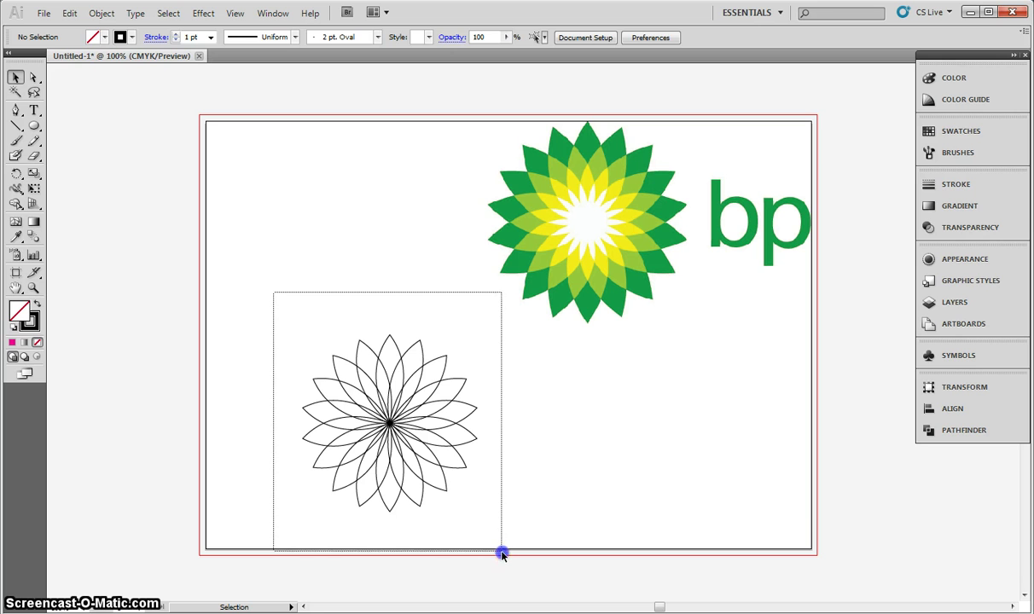
{"action": "left_click_drag", "start_coordinate": [501, 554], "coordinate": [298, 324]}
{"action": "left_click", "coordinate": [501, 544]}
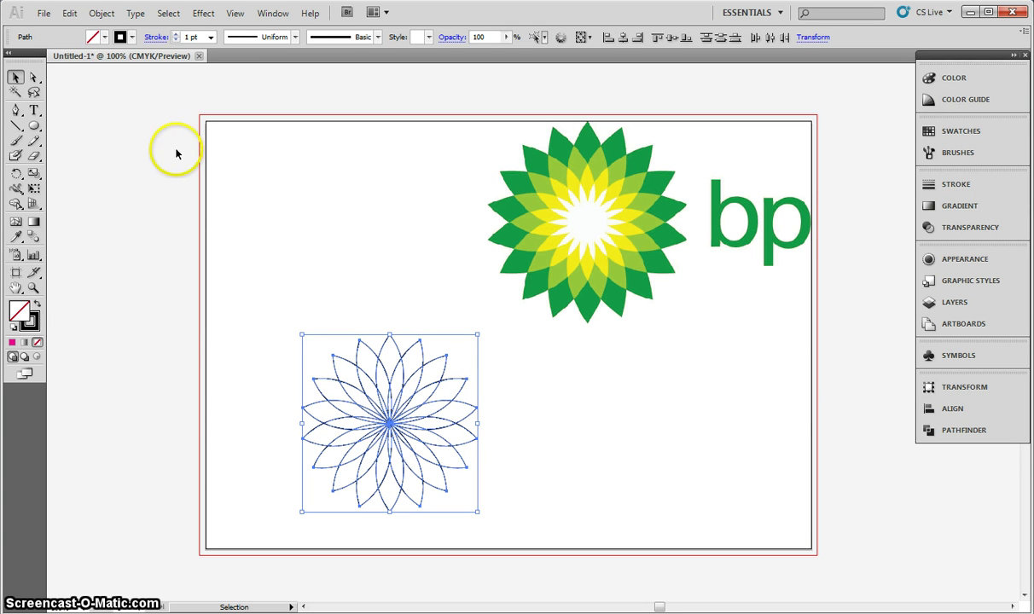
- Set the flower's stroke to None and its fill to CMYK Green
{"action": "left_click", "coordinate": [122, 37]}
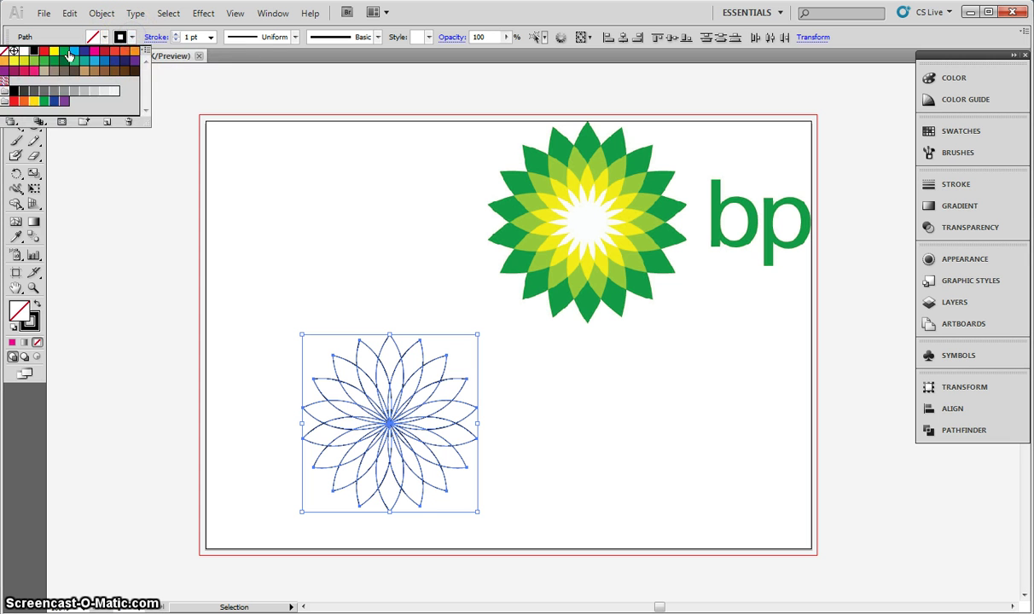
{"action": "left_click", "coordinate": [7, 52]}
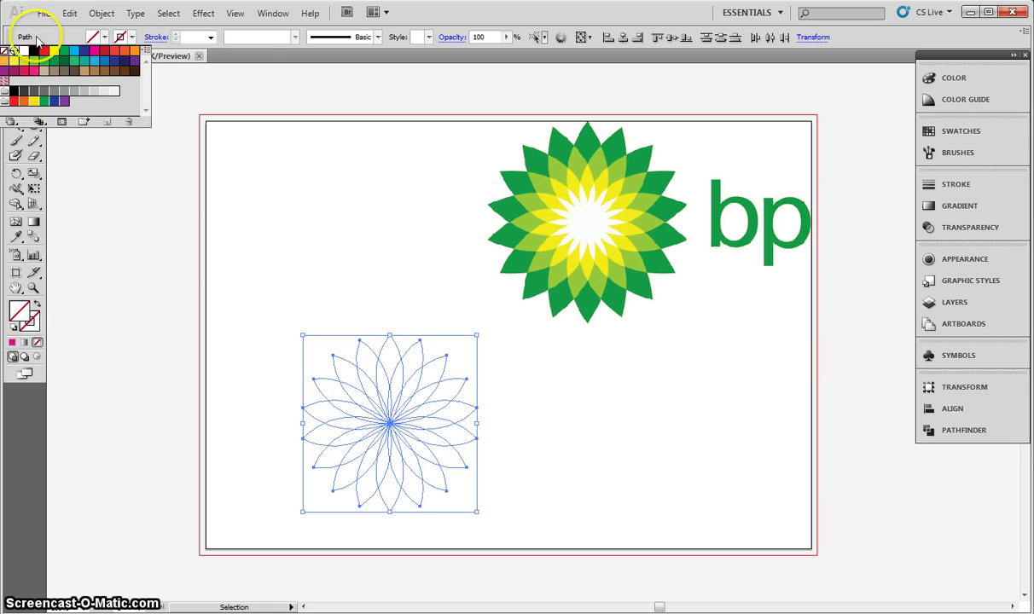
{"action": "left_click", "coordinate": [38, 40]}
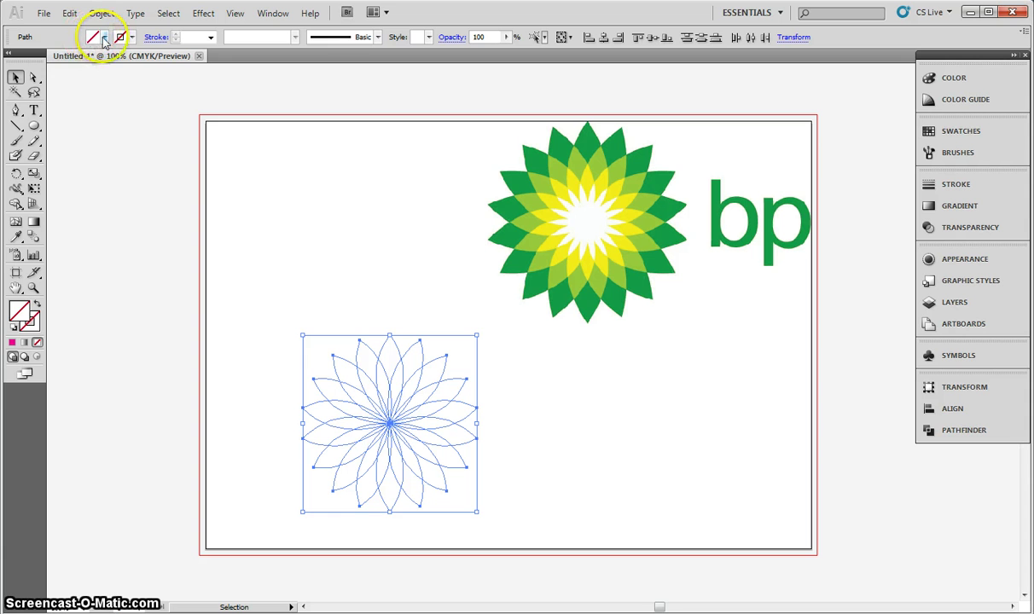
{"action": "left_click", "coordinate": [104, 38]}
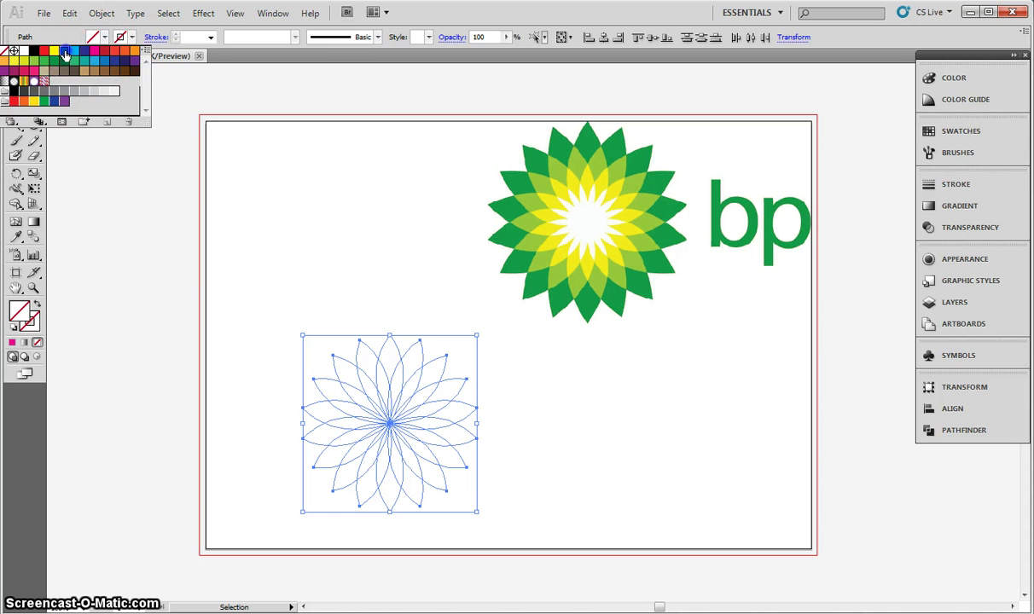
{"action": "left_click", "coordinate": [65, 53]}
{"action": "left_click", "coordinate": [68, 38]}
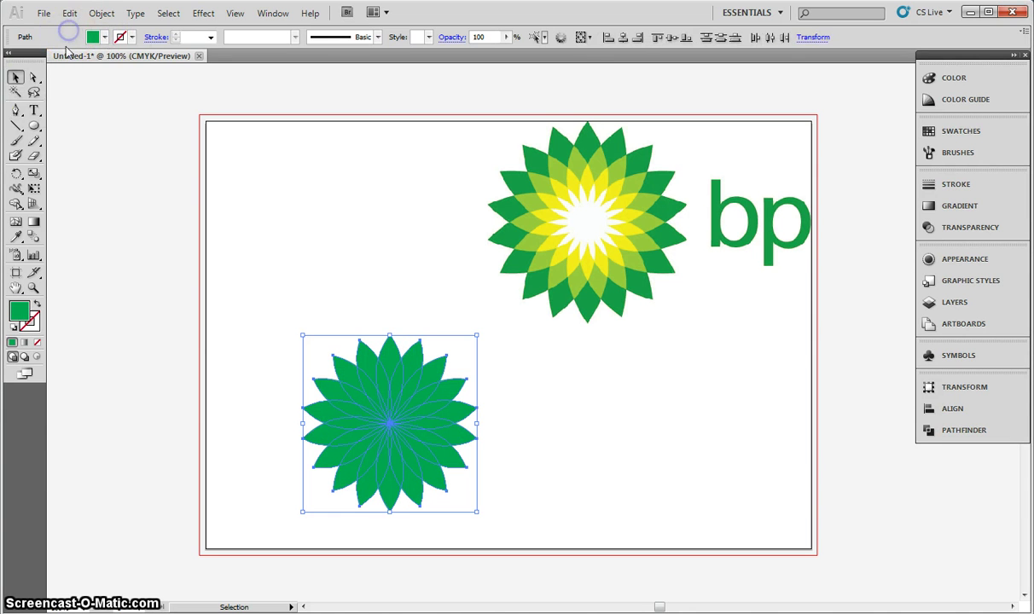
{"action": "left_click", "coordinate": [16, 238]}
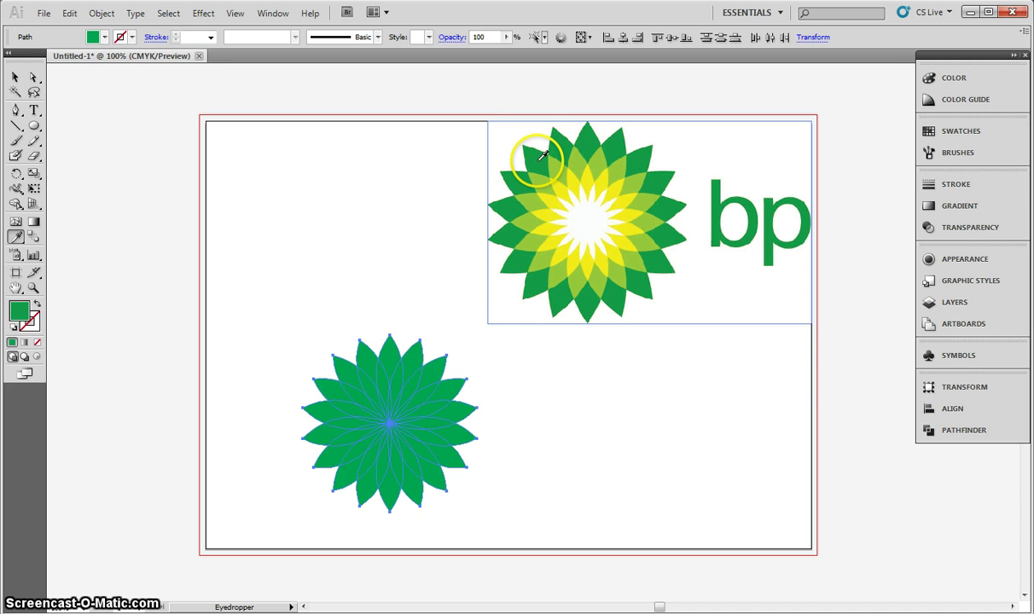
{"action": "left_click", "coordinate": [14, 77]}
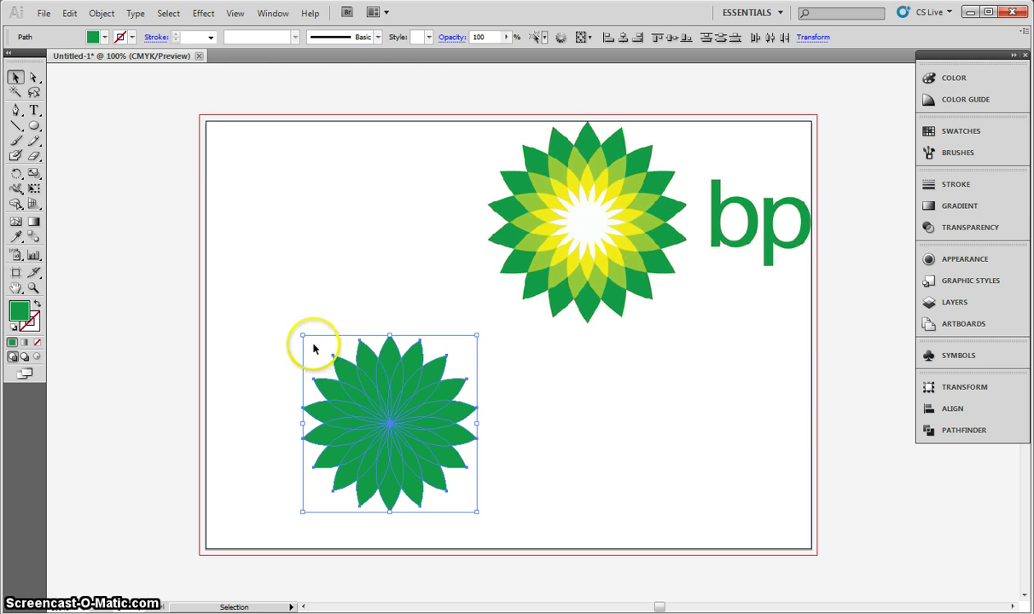
- Apply Pathfinder Divide to split the green flower at every petal overlap
{"action": "left_click", "coordinate": [952, 432]}
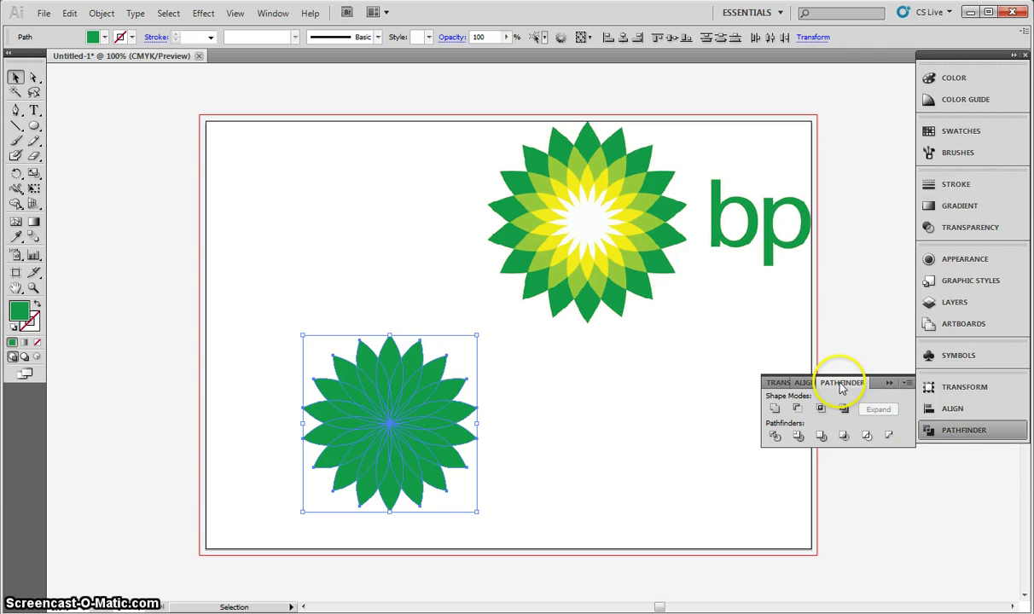
{"action": "left_click", "coordinate": [266, 14]}
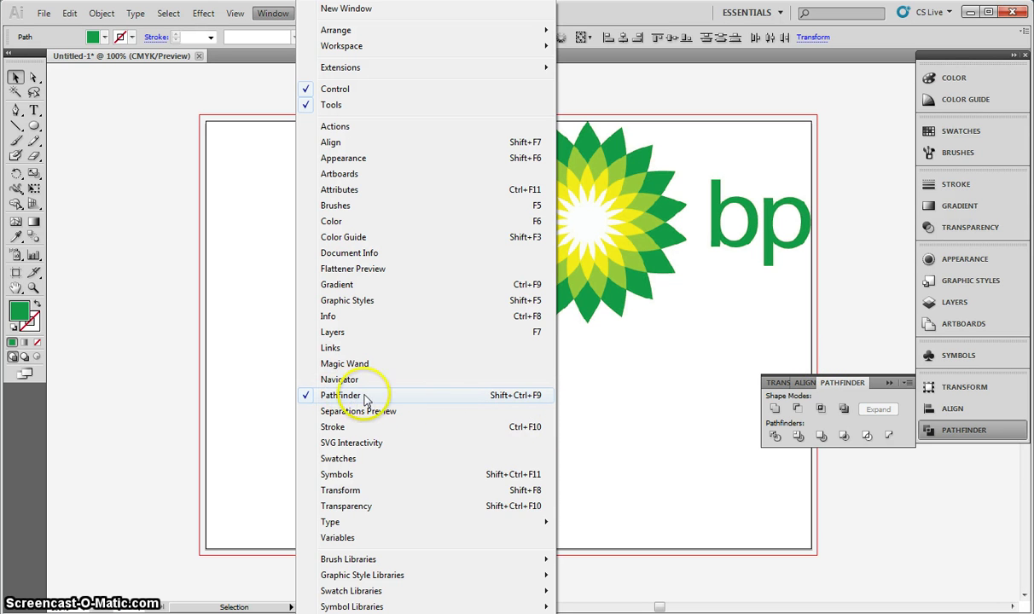
{"action": "left_click", "coordinate": [838, 377]}
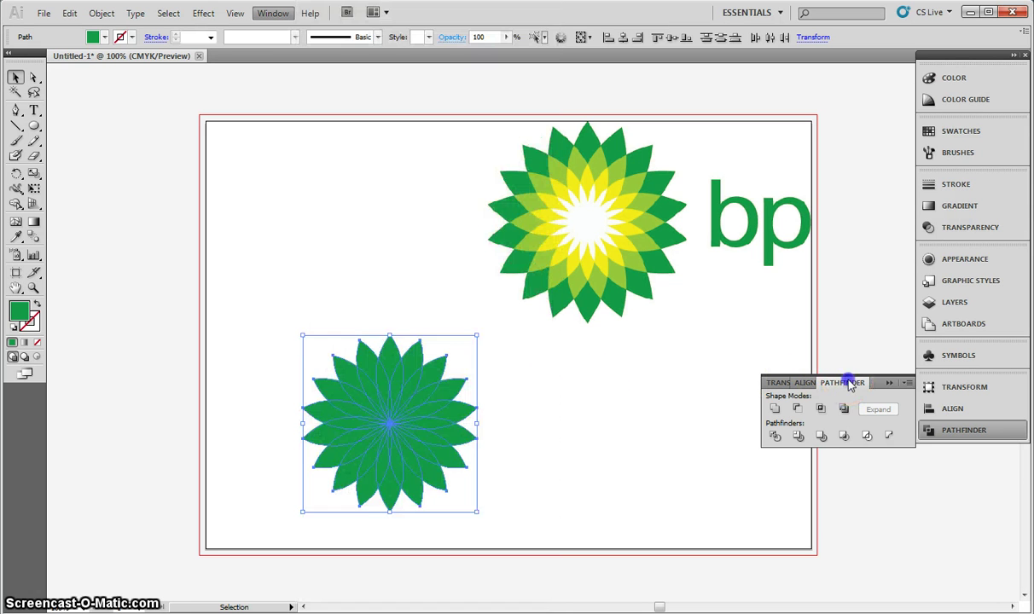
{"action": "left_click", "coordinate": [775, 436]}
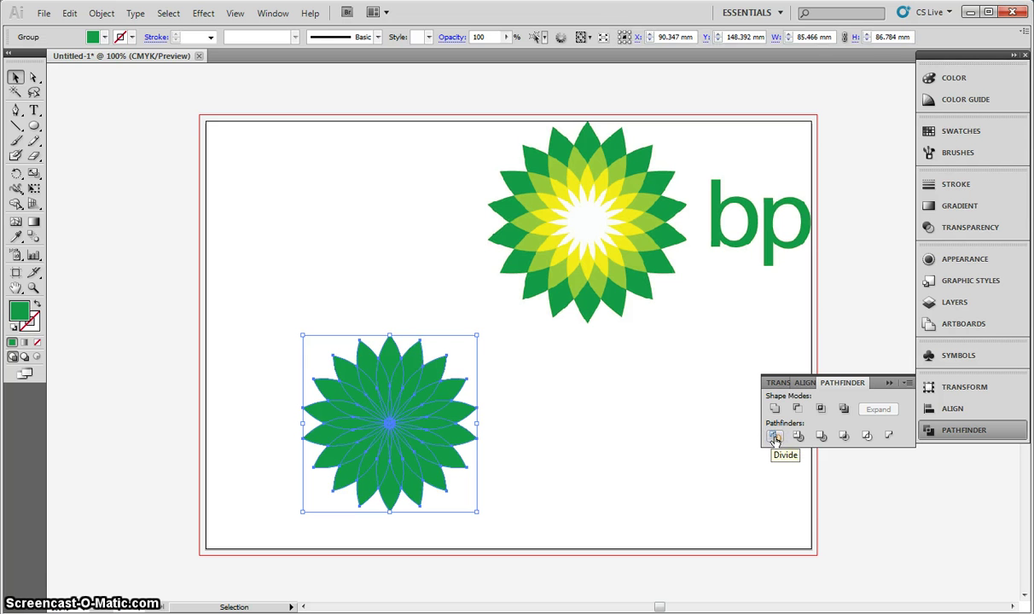
- Ungroup the divided flower pieces and deselect them
{"action": "left_click", "coordinate": [102, 13]}
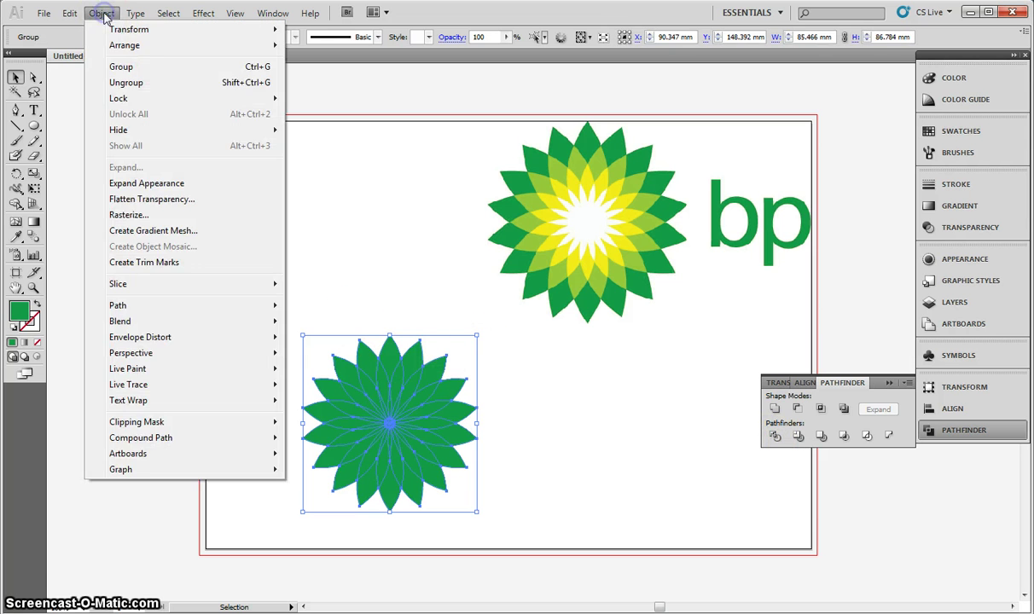
{"action": "left_click", "coordinate": [142, 85]}
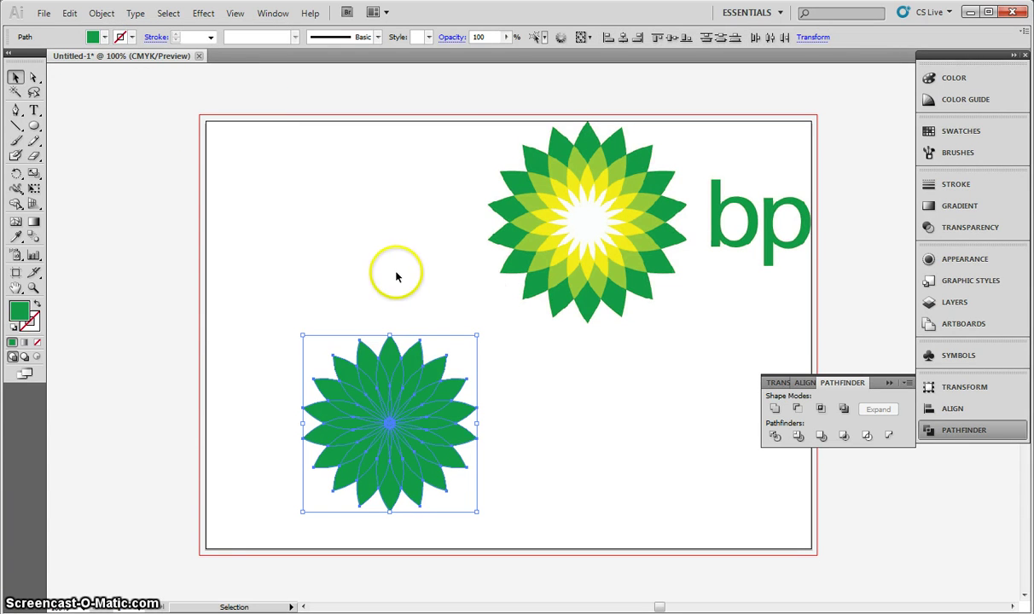
{"action": "left_click", "coordinate": [888, 385]}
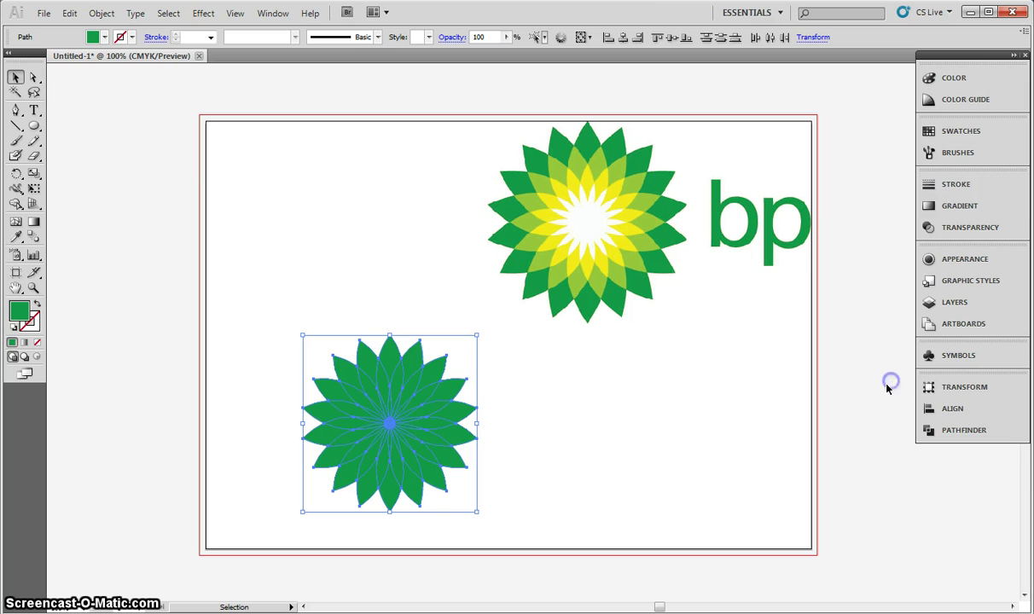
{"action": "left_click", "coordinate": [337, 281]}
{"action": "left_click", "coordinate": [253, 294]}
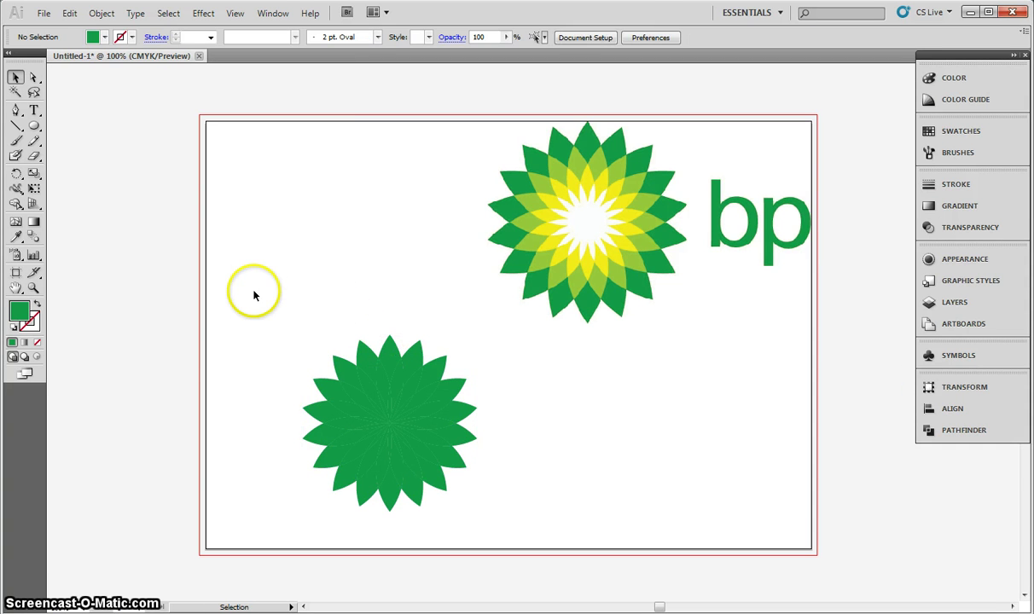
- Zoom in on the green flower and select an upper-left petal piece
{"action": "left_click", "coordinate": [33, 288]}
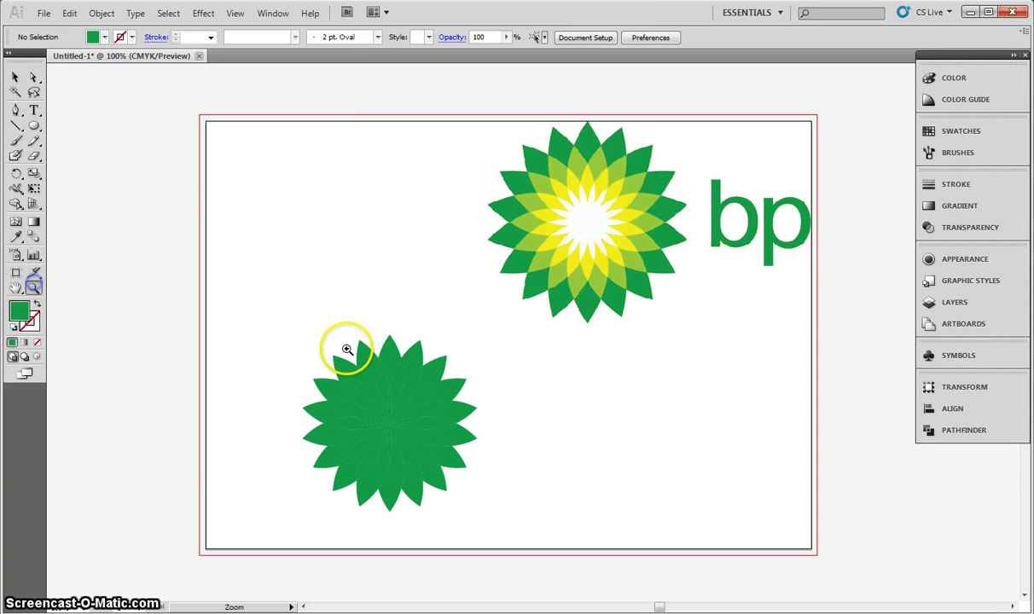
{"action": "left_click_drag", "start_coordinate": [256, 254], "coordinate": [566, 535]}
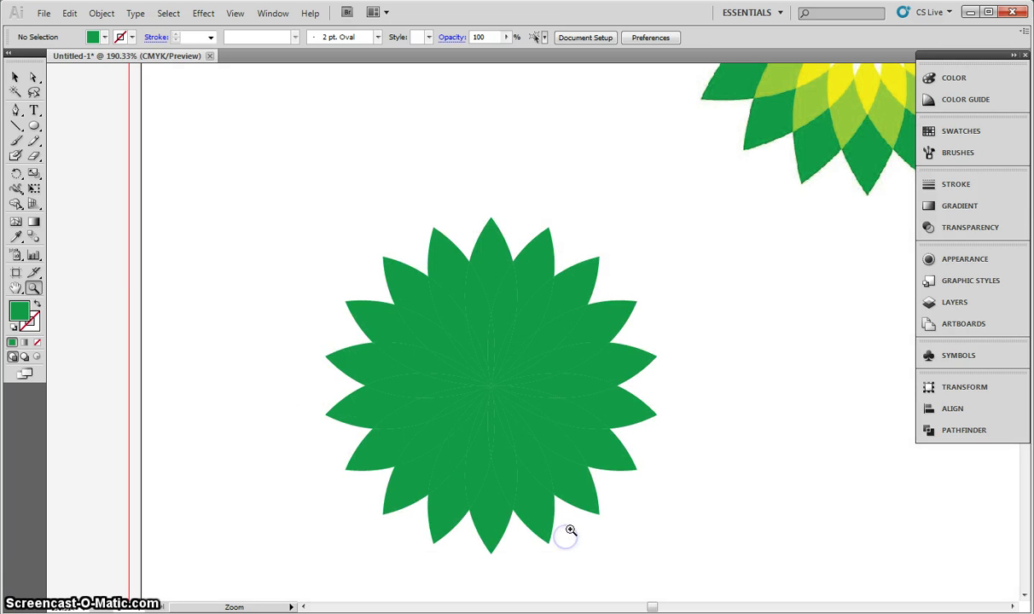
{"action": "left_click", "coordinate": [15, 77]}
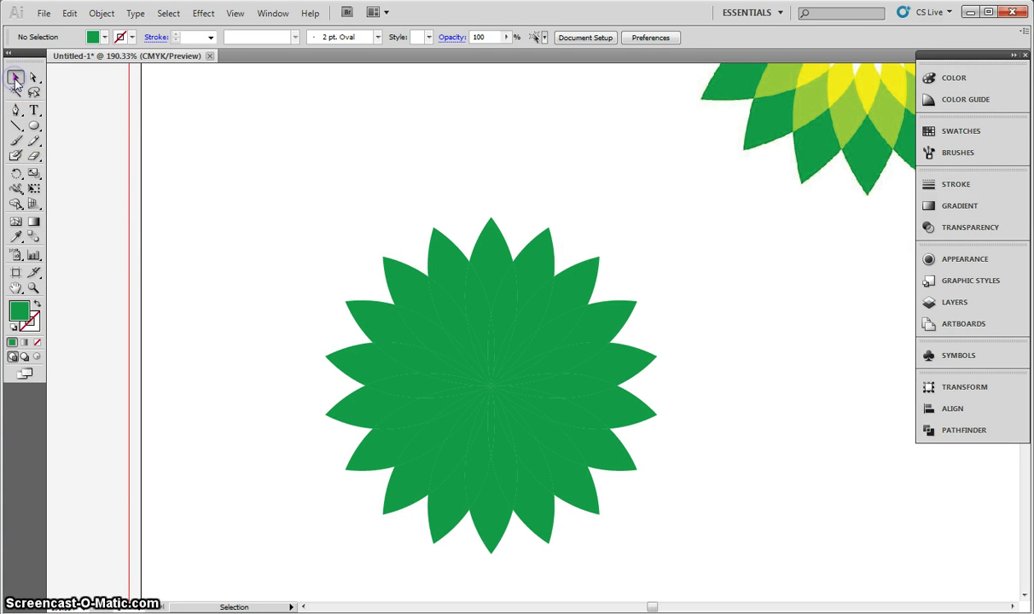
{"action": "left_click", "coordinate": [412, 269]}
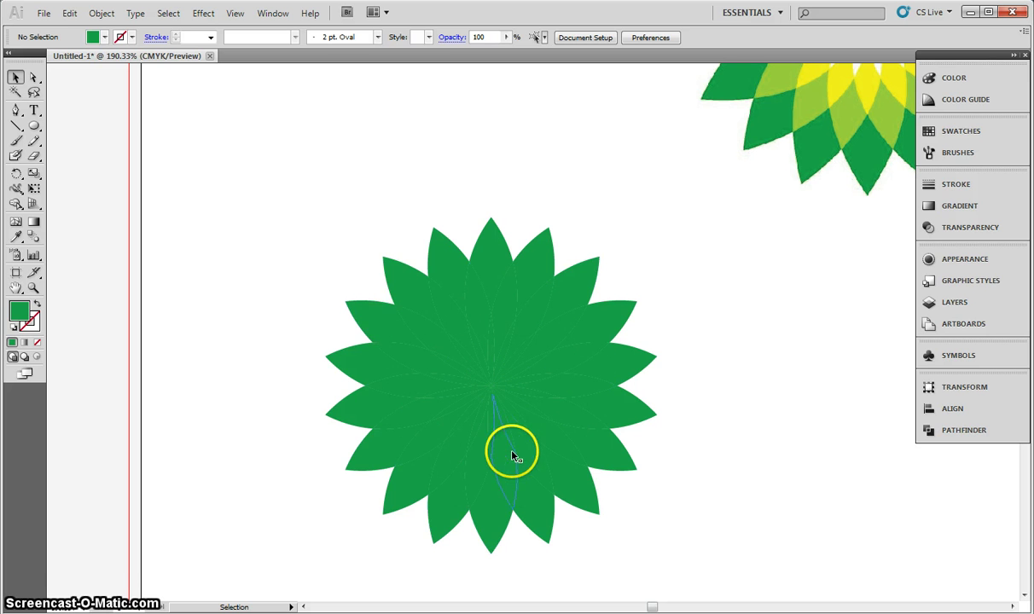
- Shift-select every inner petal around the flower, right, bottom and left sides
{"action": "left_click", "coordinate": [479, 300]}
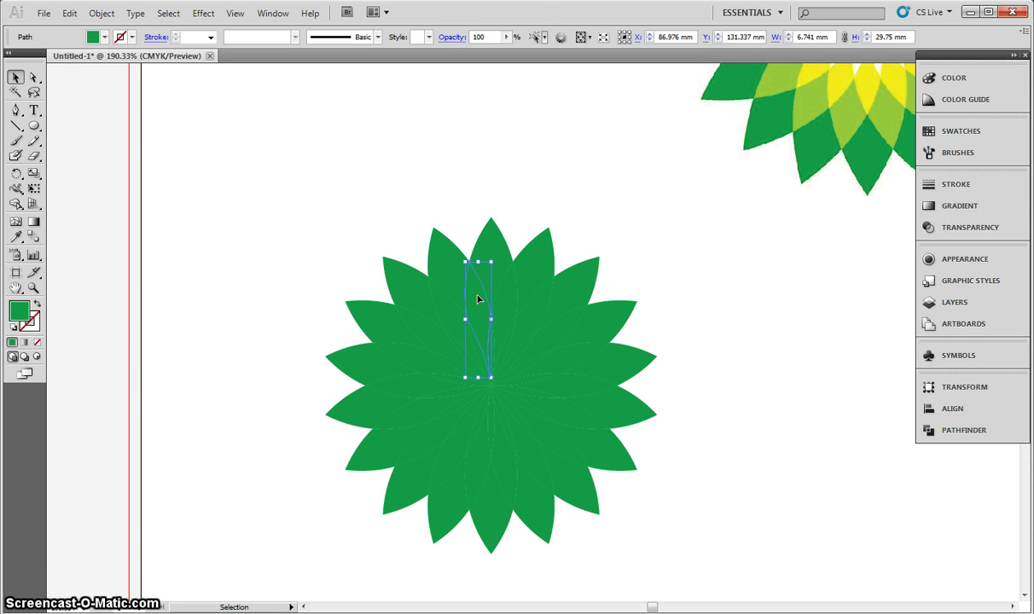
{"action": "left_click", "coordinate": [493, 295], "text": "shift"}
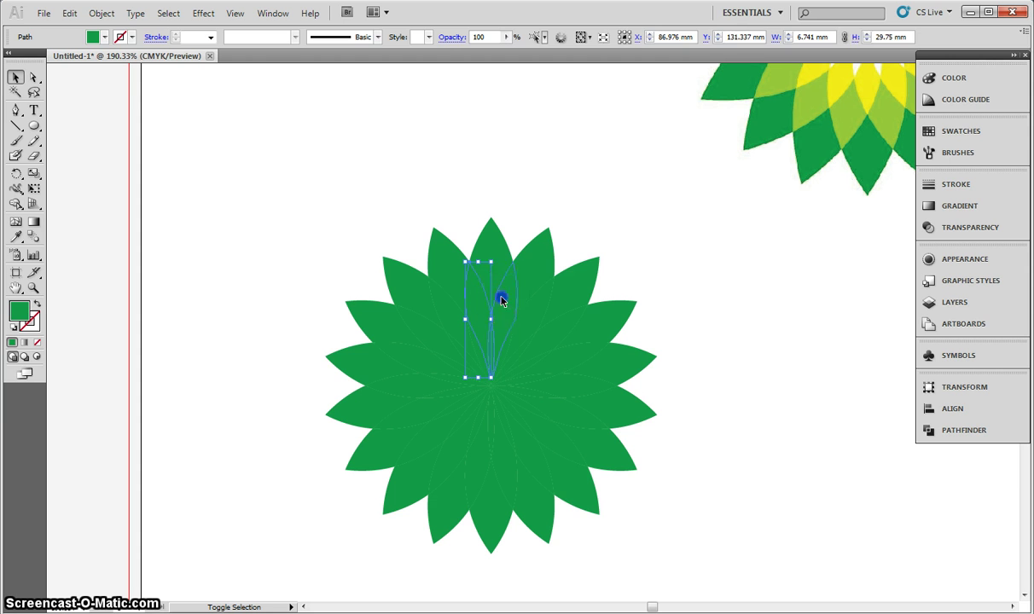
{"action": "left_click", "coordinate": [555, 375], "text": "shift"}
{"action": "left_click", "coordinate": [555, 392], "text": "shift"}
{"action": "left_click", "coordinate": [554, 412], "text": "shift"}
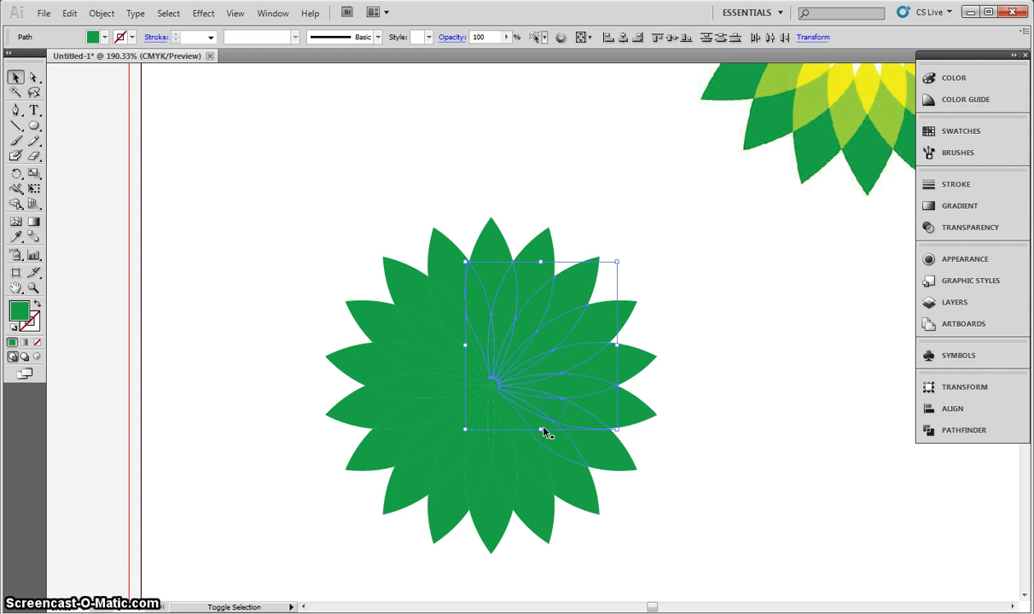
{"action": "left_click", "coordinate": [537, 443], "text": "shift"}
{"action": "left_click", "coordinate": [529, 450], "text": "shift"}
{"action": "left_click", "coordinate": [504, 467], "text": "shift"}
{"action": "left_click", "coordinate": [438, 445], "text": "shift"}
{"action": "left_click", "coordinate": [426, 435], "text": "shift"}
{"action": "left_click", "coordinate": [415, 415], "text": "shift"}
{"action": "left_click", "coordinate": [408, 392], "text": "shift"}
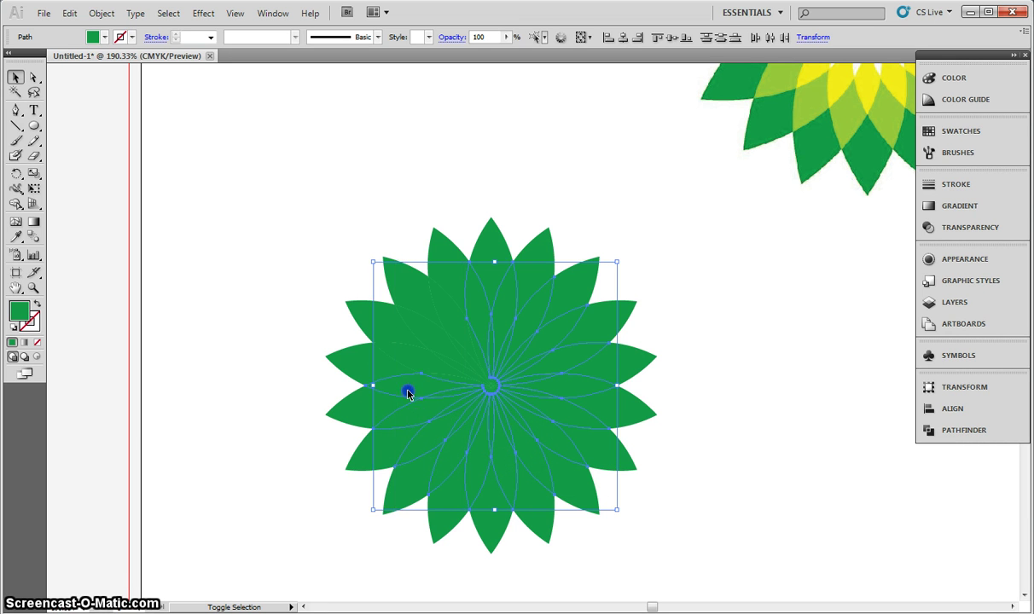
{"action": "left_click", "coordinate": [409, 374], "text": "shift"}
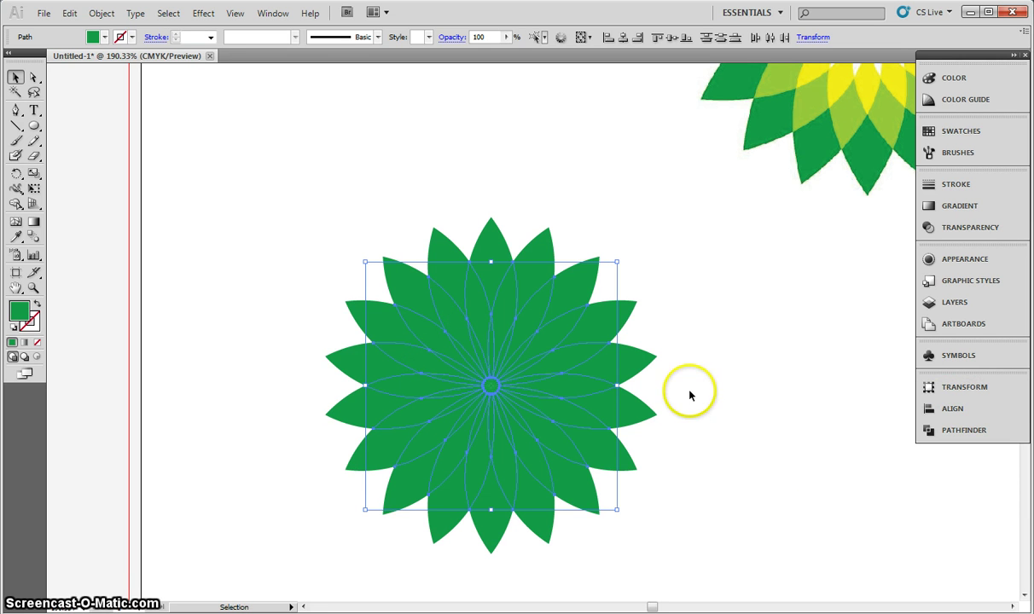
- Eyedropper the reference logo's light green onto the selected inner petals, then deselect
{"action": "scroll", "coordinate": [690, 395], "scroll_direction": "down", "scroll_amount": 1}
{"action": "scroll", "coordinate": [690, 395], "scroll_direction": "up", "scroll_amount": 2}
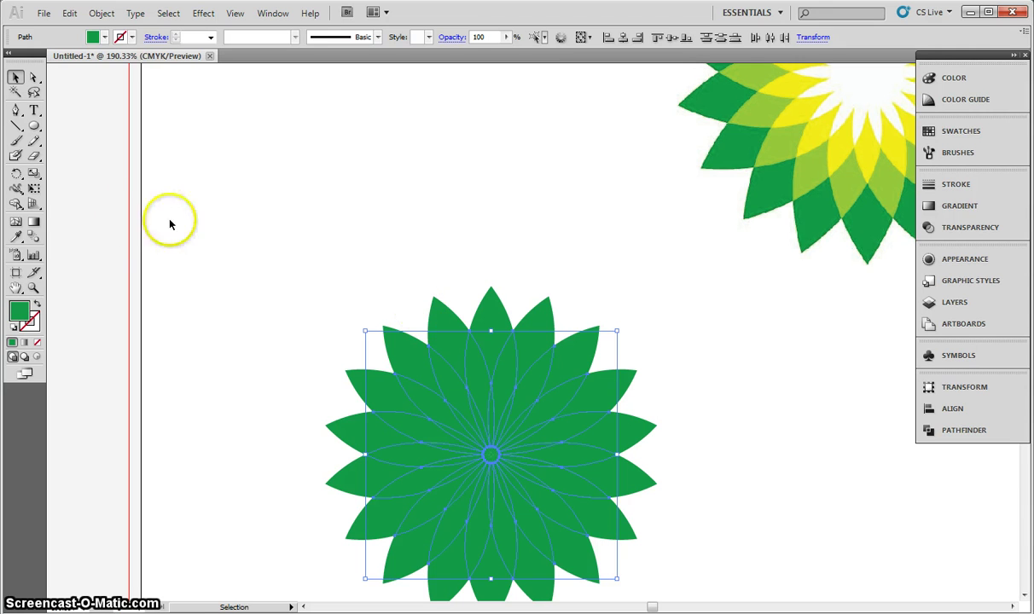
{"action": "left_click", "coordinate": [15, 236]}
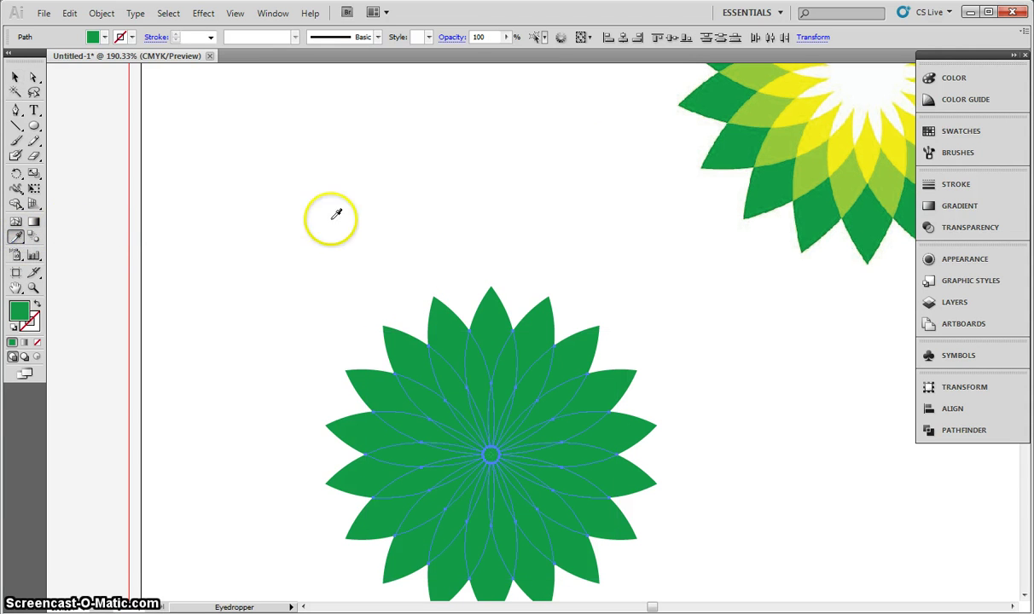
{"action": "left_click", "coordinate": [766, 101]}
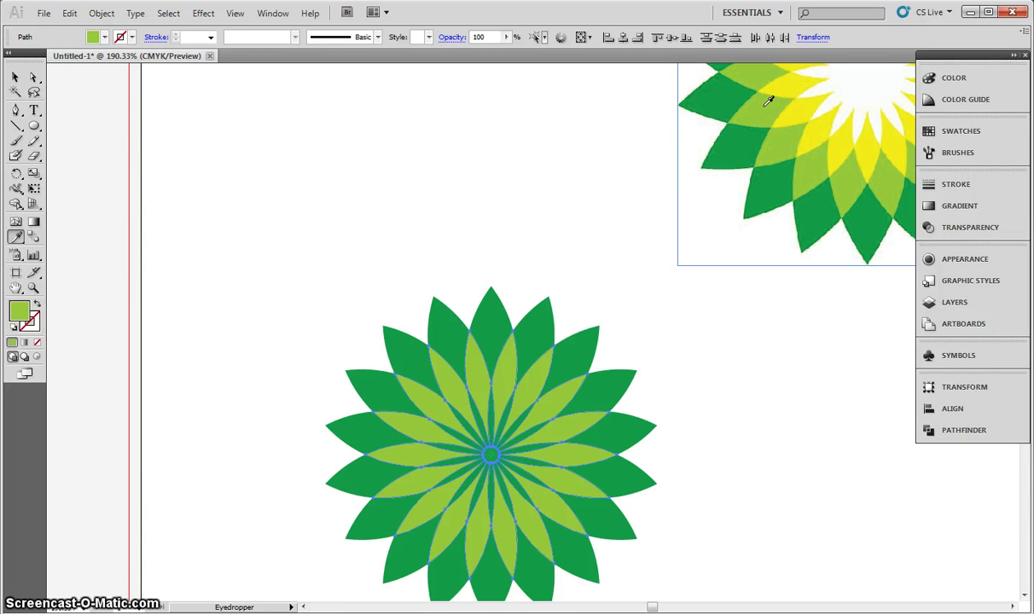
{"action": "left_click", "coordinate": [739, 97]}
{"action": "left_click", "coordinate": [785, 110]}
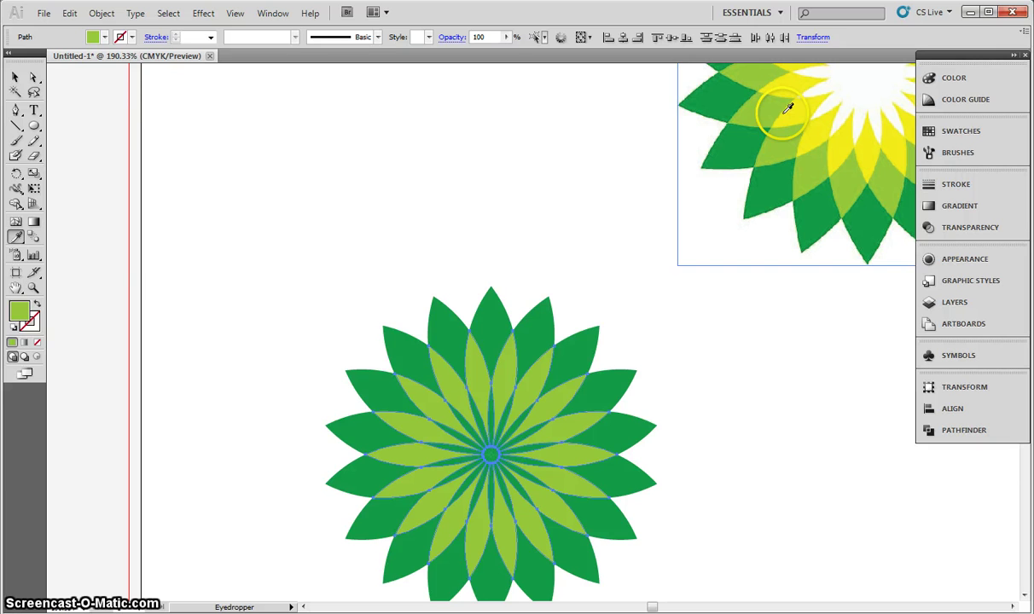
{"action": "left_click", "coordinate": [14, 77]}
{"action": "left_click", "coordinate": [295, 164]}
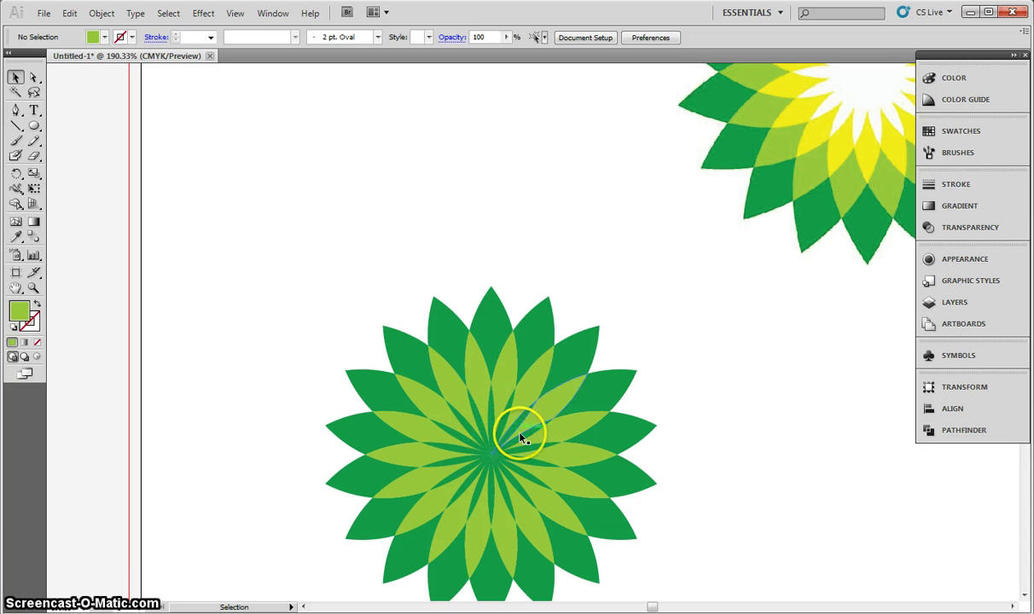
- Zoom in and select the first few thin petals at the flower's centre
{"action": "scroll", "coordinate": [818, 149], "scroll_direction": "up", "scroll_amount": 2}
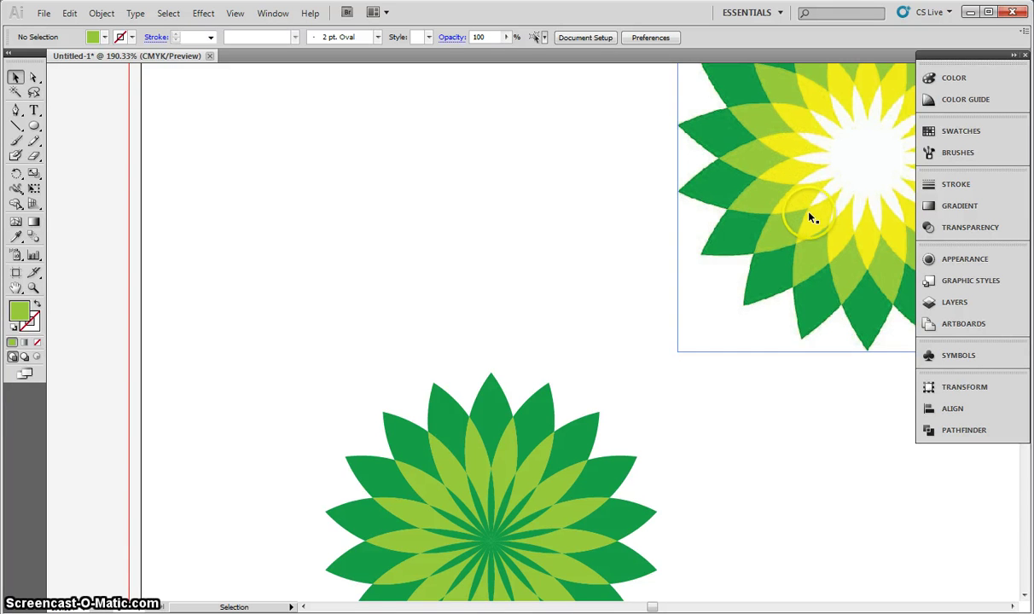
{"action": "scroll", "coordinate": [649, 461], "scroll_direction": "down", "scroll_amount": 2}
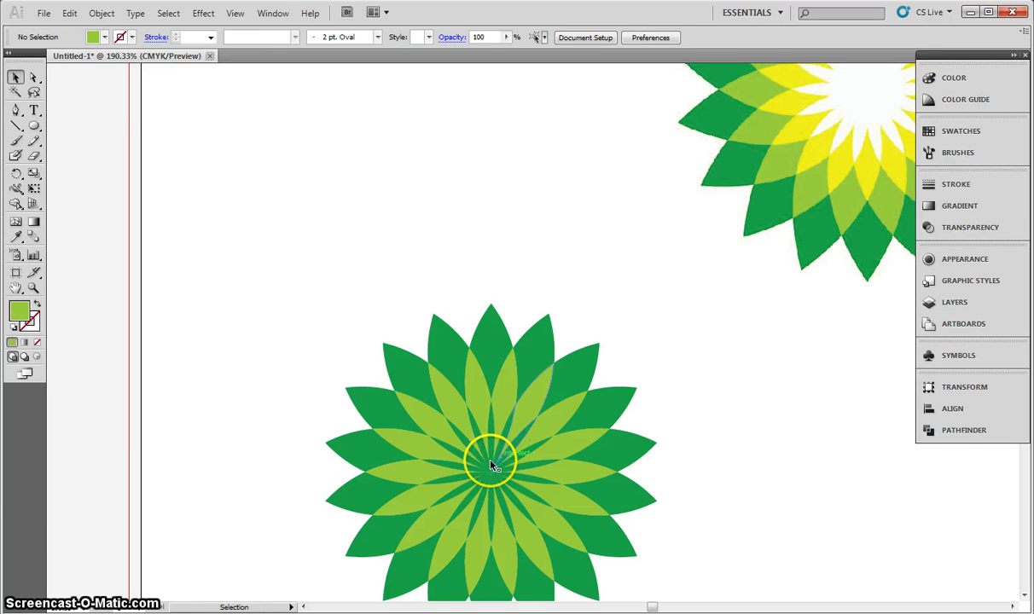
{"action": "scroll", "coordinate": [491, 465], "scroll_direction": "down", "scroll_amount": 1}
{"action": "left_click", "coordinate": [492, 388]}
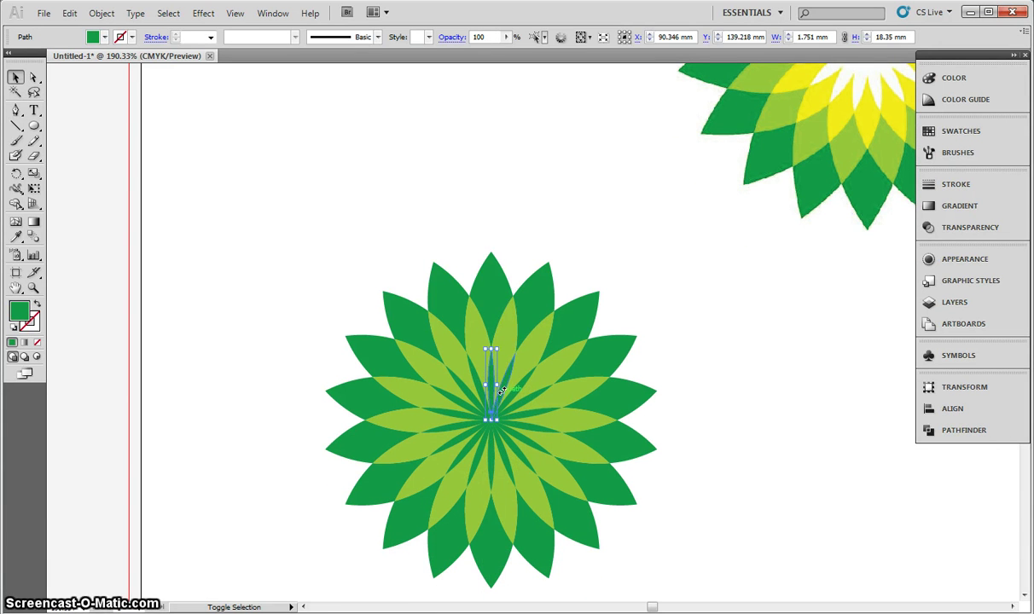
{"action": "key", "text": "ctrl+plus"}
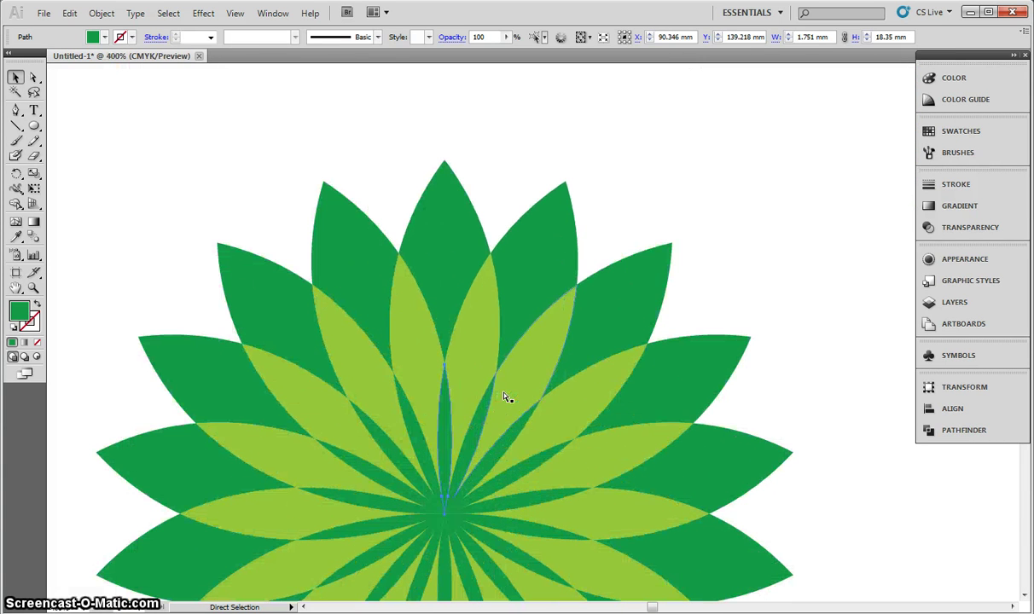
{"action": "left_click", "coordinate": [497, 406], "text": "ctrl"}
{"action": "scroll", "coordinate": [490, 402], "scroll_direction": "down", "scroll_amount": 1}
{"action": "left_click", "coordinate": [471, 376], "text": "shift"}
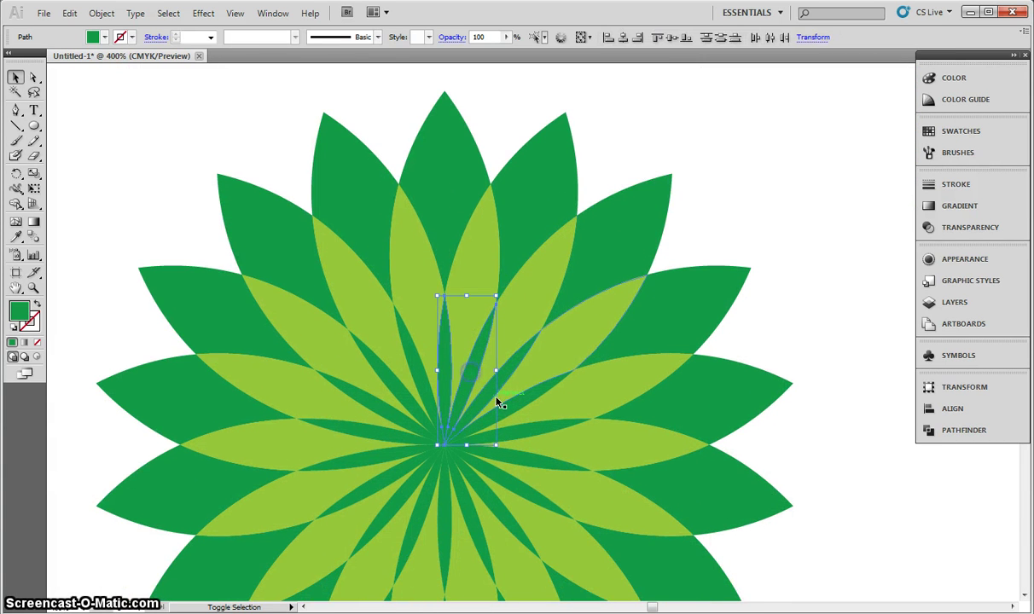
{"action": "left_click", "coordinate": [503, 377], "text": "shift"}
{"action": "left_click", "coordinate": [508, 409], "text": "shift"}
- Add the remaining right, bottom, left and upper-left thin centre petals to the selection
{"action": "left_click", "coordinate": [516, 433], "text": "shift"}
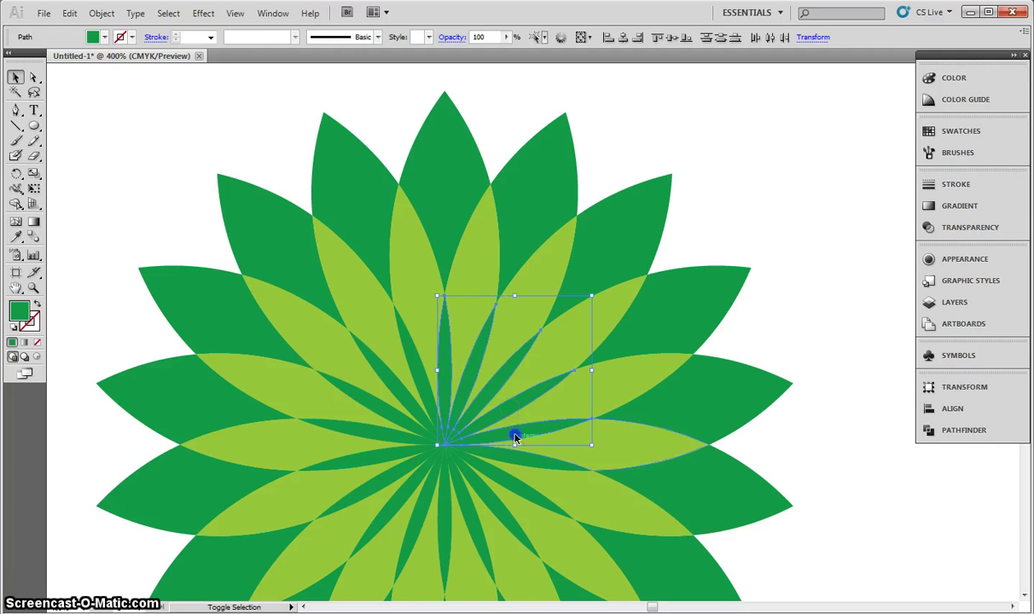
{"action": "left_click", "coordinate": [504, 479], "text": "shift"}
{"action": "left_click", "coordinate": [480, 503], "text": "shift"}
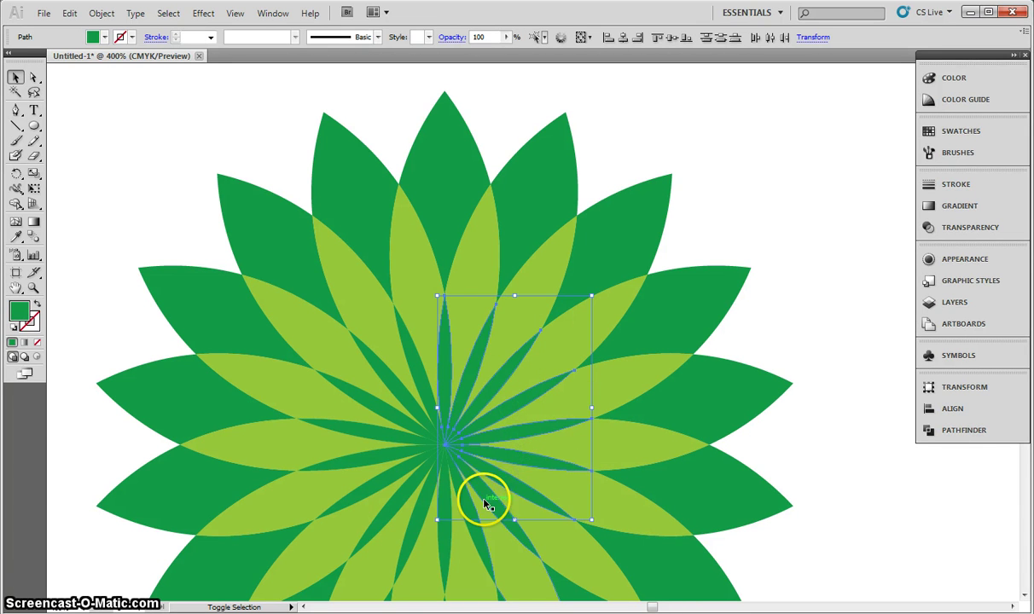
{"action": "left_click", "coordinate": [414, 505], "text": "shift"}
{"action": "left_click", "coordinate": [393, 483], "text": "shift"}
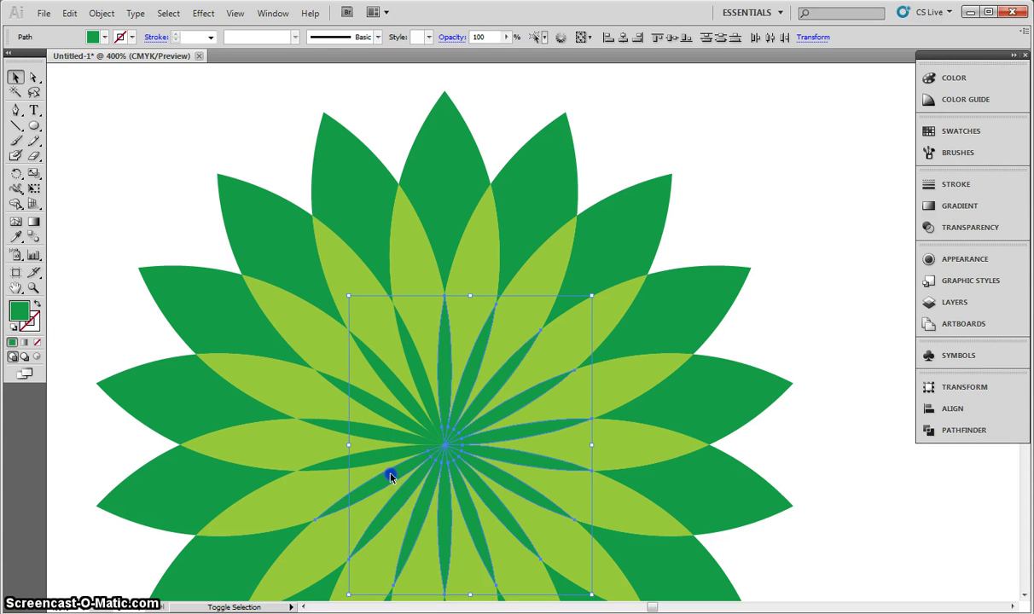
{"action": "left_click", "coordinate": [379, 459], "text": "shift"}
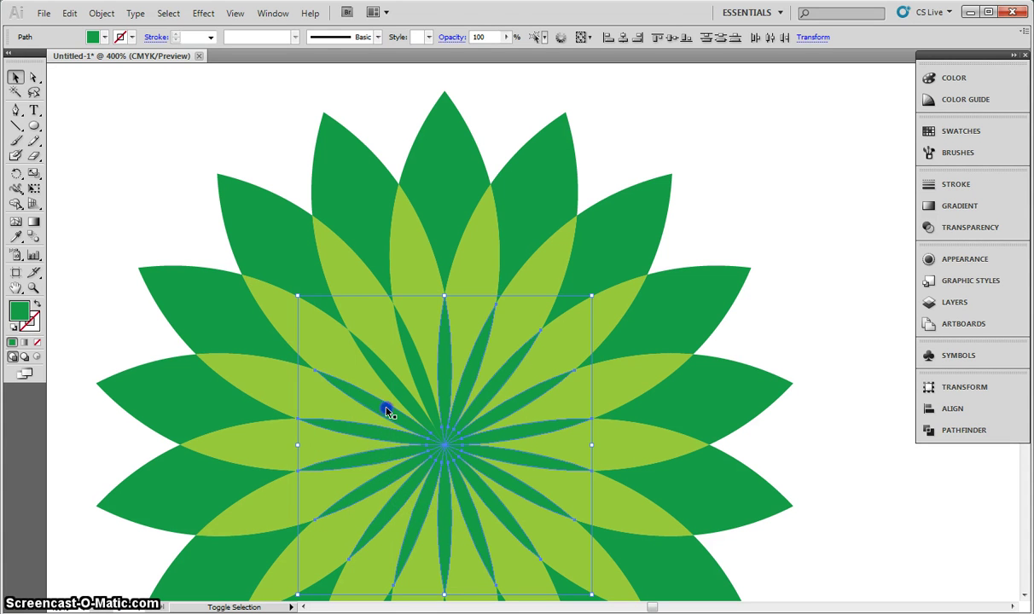
{"action": "left_click", "coordinate": [397, 365], "text": "shift"}
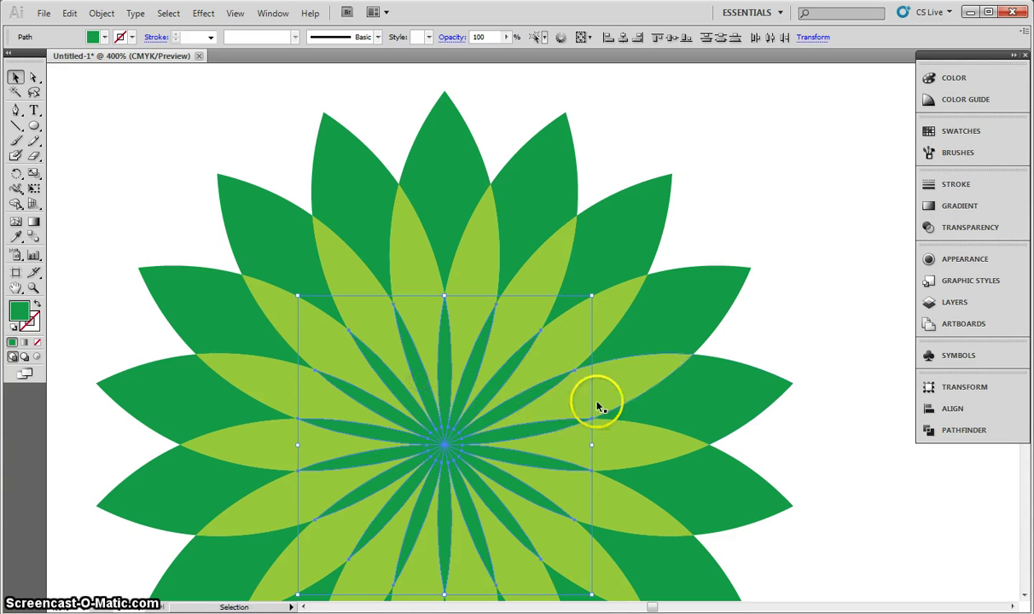
- Zoom back out and eyedropper the reference logo's yellow onto the thin petals
{"action": "key", "text": "ctrl+minus"}
{"action": "key", "text": "ctrl+minus"}
{"action": "key", "text": "ctrl+minus"}
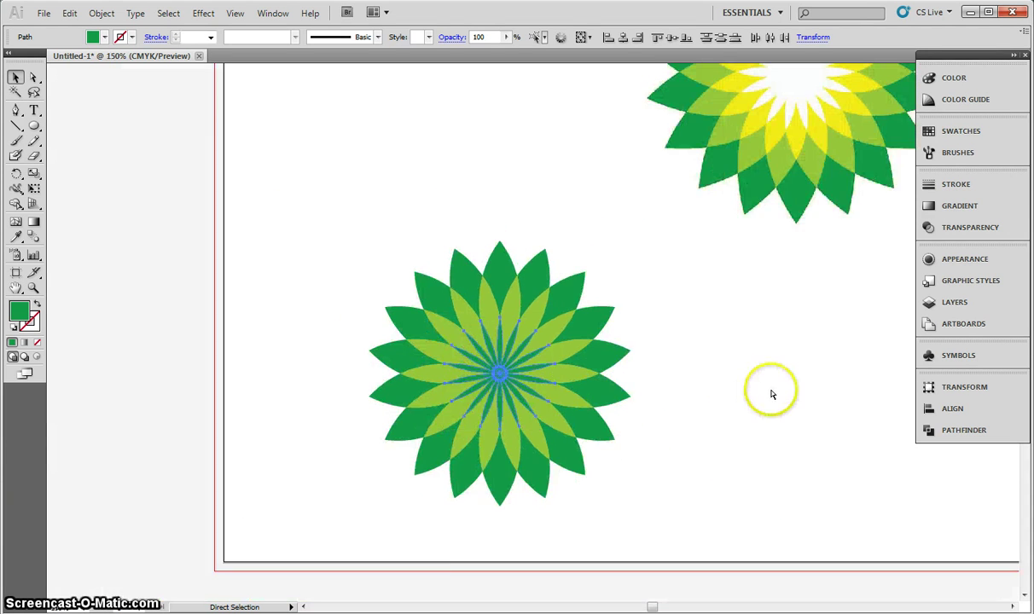
{"action": "scroll", "coordinate": [770, 394], "scroll_direction": "up", "scroll_amount": 3}
{"action": "left_click", "coordinate": [15, 238]}
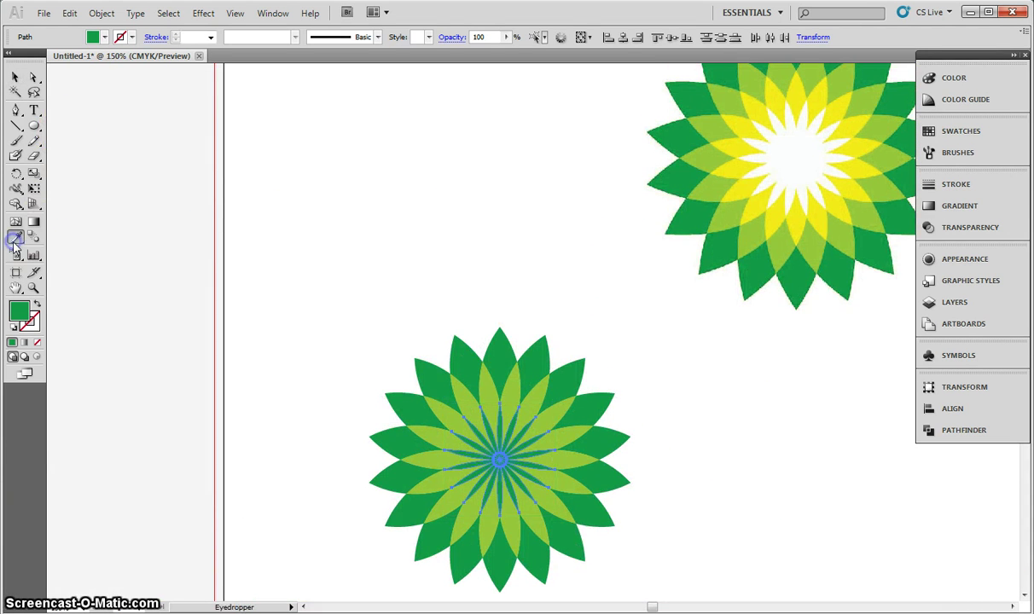
{"action": "left_click", "coordinate": [760, 105]}
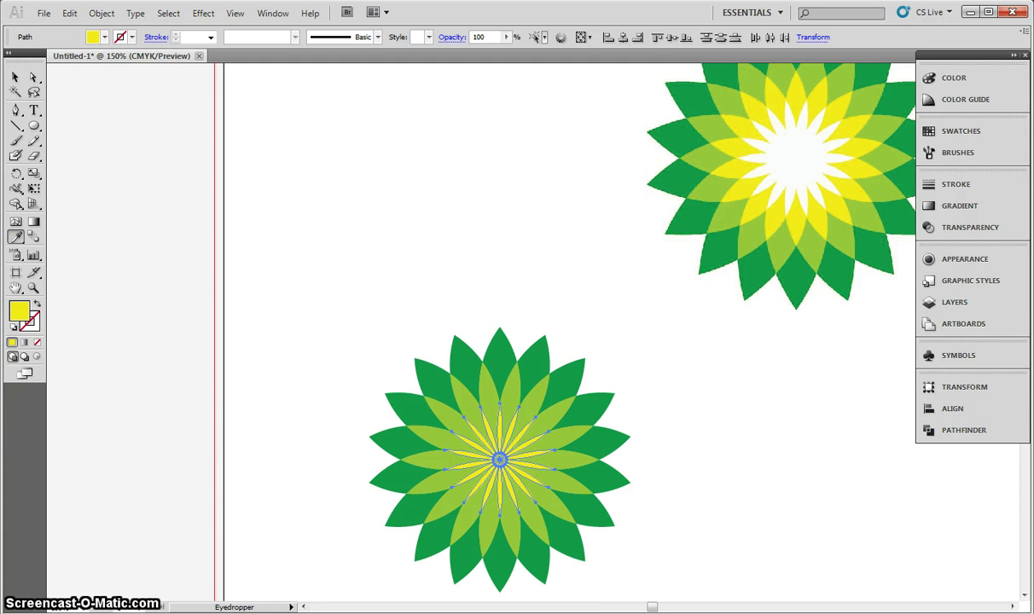
{"action": "left_click", "coordinate": [14, 77]}
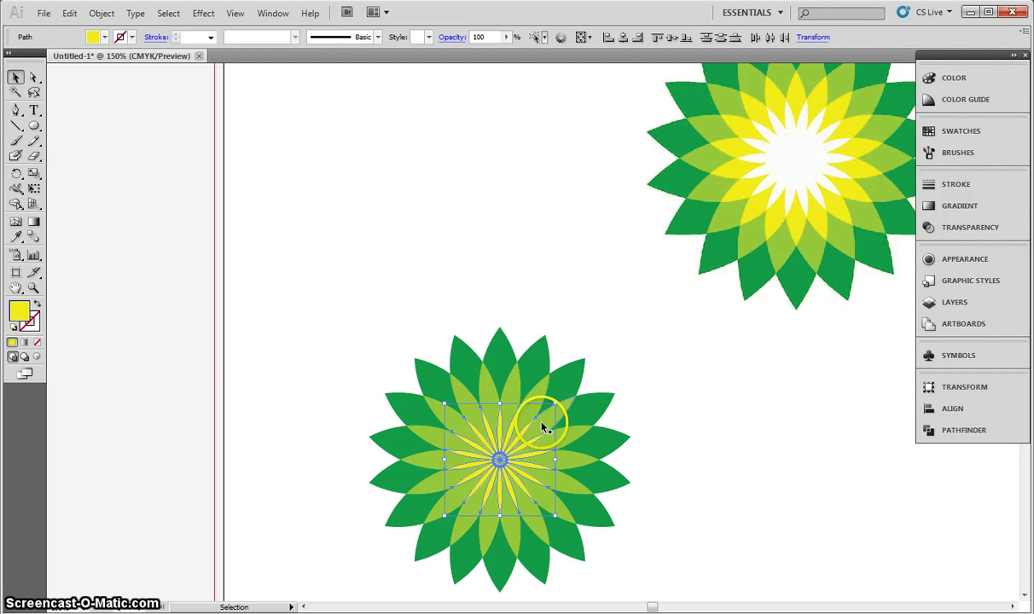
- Copy and paste the thin yellow starburst, placing the copy above the green flower
{"action": "left_click", "coordinate": [69, 13]}
{"action": "left_click", "coordinate": [111, 82]}
{"action": "left_click", "coordinate": [69, 12]}
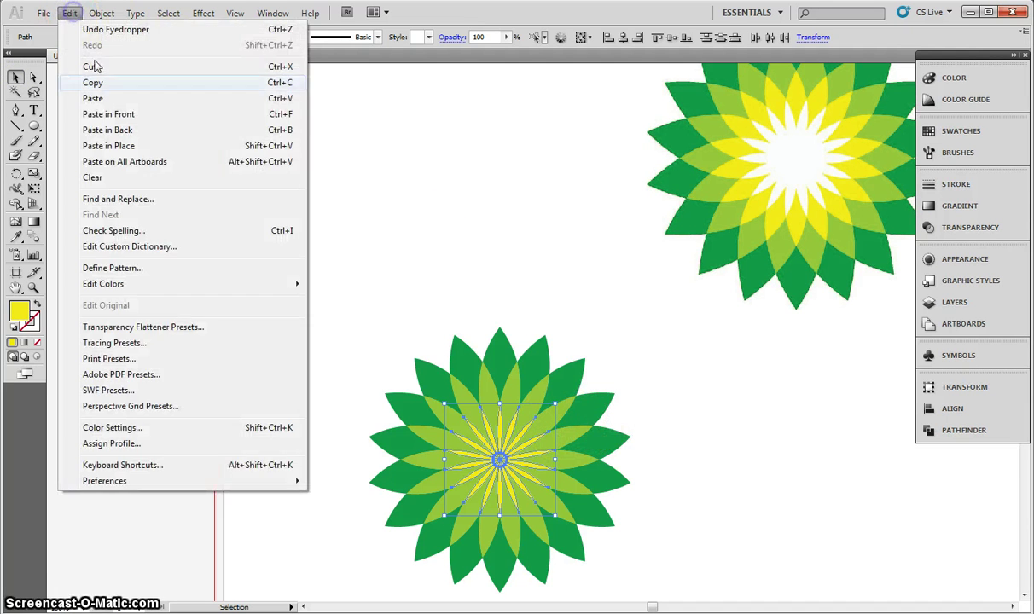
{"action": "left_click", "coordinate": [118, 99]}
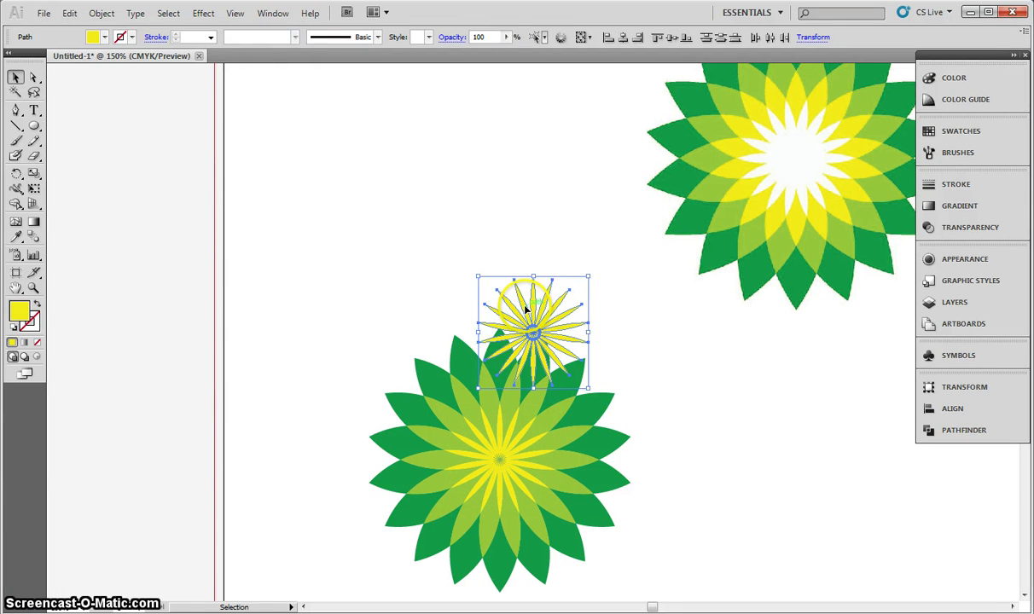
{"action": "left_click_drag", "start_coordinate": [530, 315], "coordinate": [441, 253]}
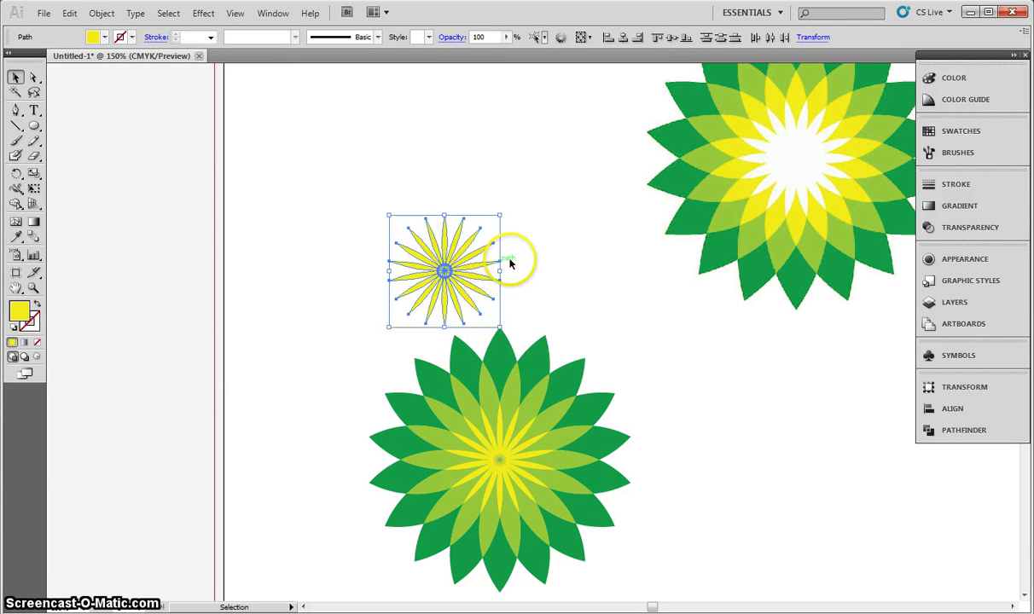
- Colour the copy white from the reference logo's centre and move it onto the lower flower's centre
{"action": "left_click", "coordinate": [15, 237]}
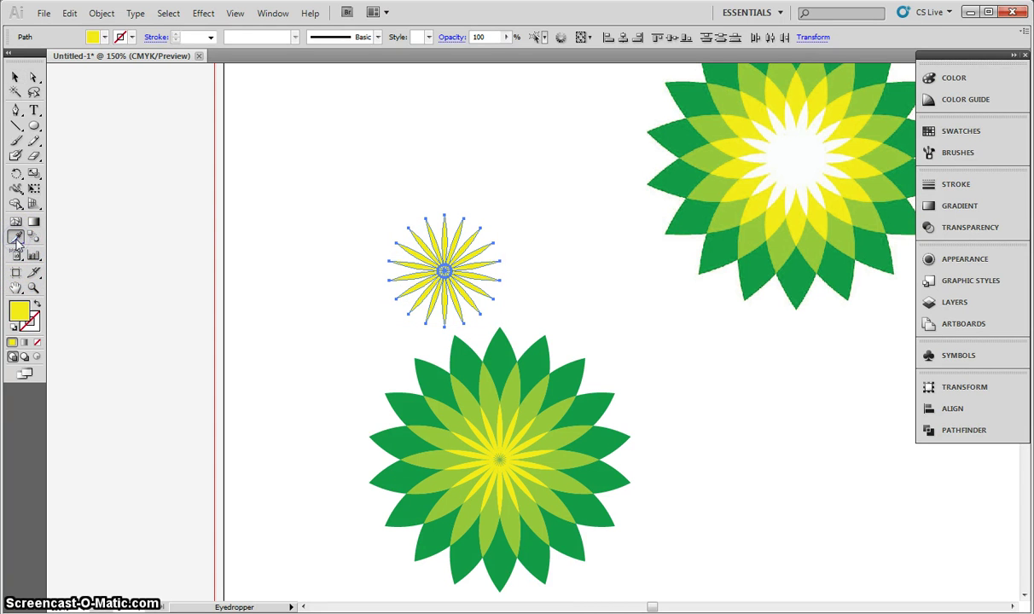
{"action": "left_click", "coordinate": [793, 162]}
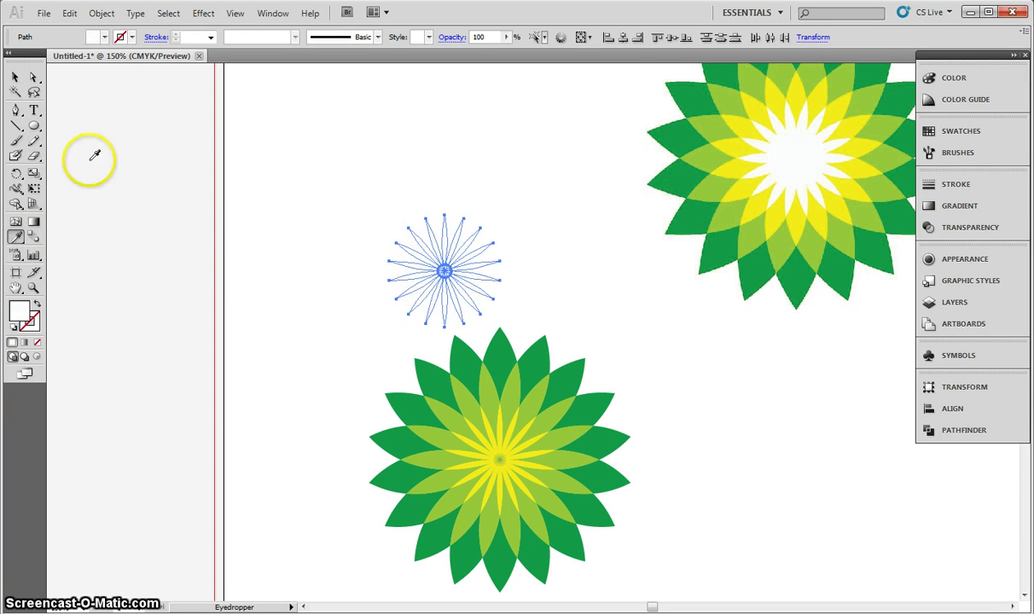
{"action": "left_click", "coordinate": [15, 76]}
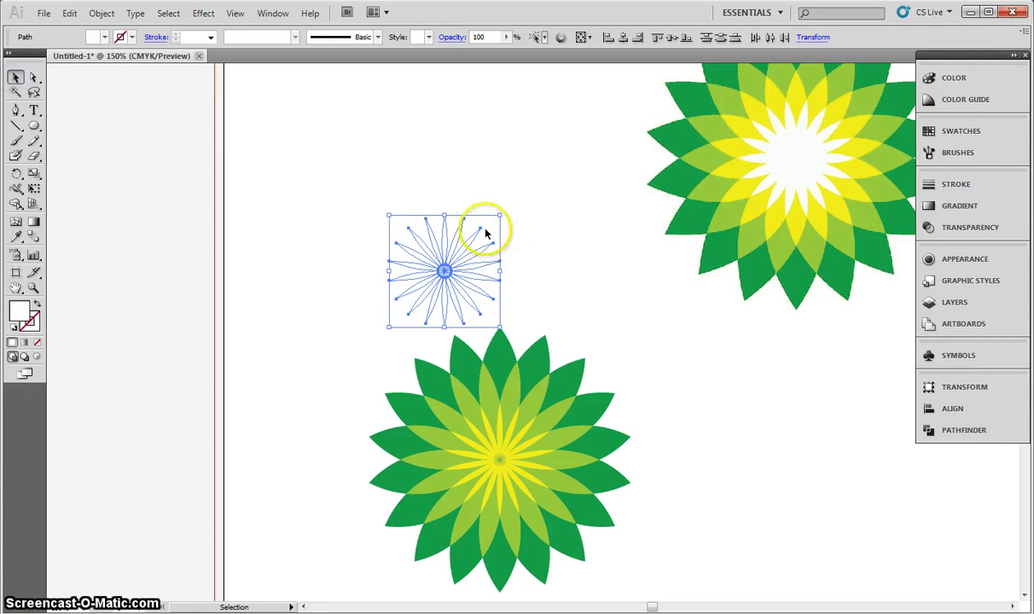
{"action": "left_click_drag", "start_coordinate": [471, 246], "coordinate": [522, 433]}
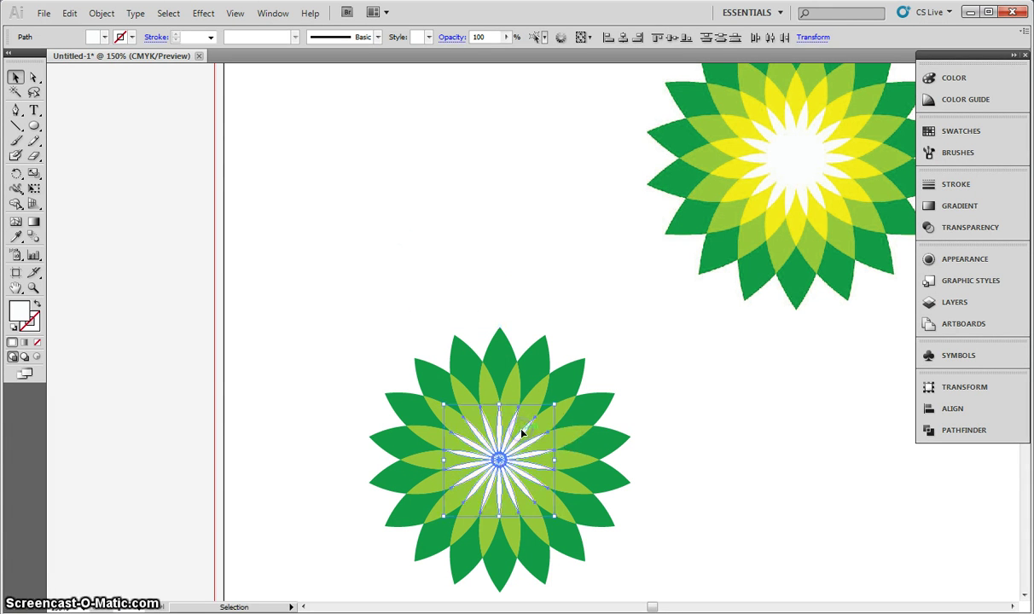
- Shrink the white starburst to about 27 mm and rotate it roughly −8° so yellow rays show
{"action": "key", "text": "ctrl+equal"}
{"action": "key", "text": "ctrl+equal"}
{"action": "key", "text": "ctrl+equal"}
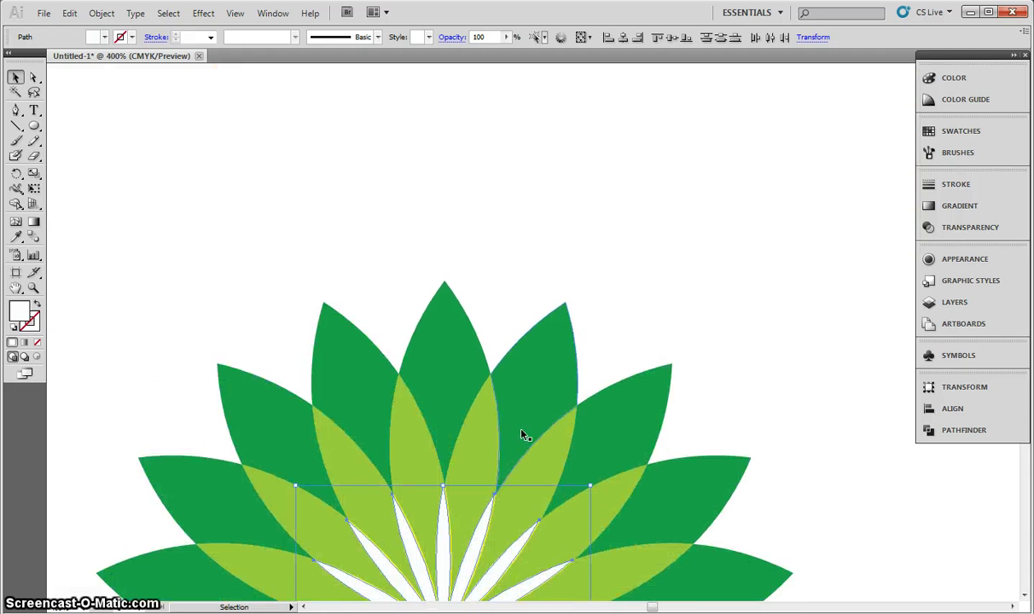
{"action": "scroll", "coordinate": [522, 433], "scroll_direction": "down", "scroll_amount": 3}
{"action": "scroll", "coordinate": [520, 430], "scroll_direction": "down", "scroll_amount": 2}
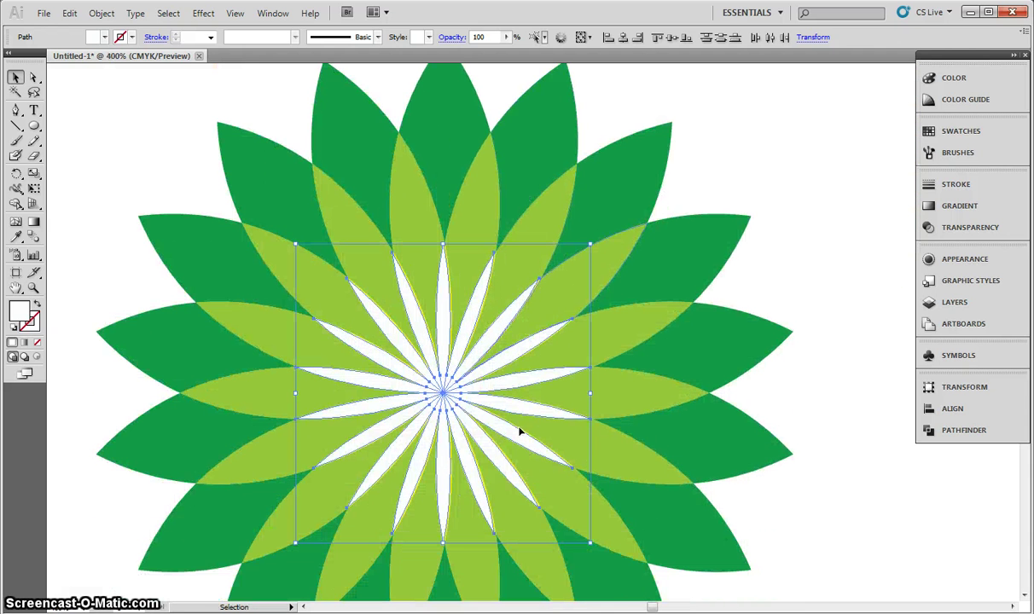
{"action": "left_click", "coordinate": [443, 293]}
{"action": "left_click_drag", "start_coordinate": [442, 294], "coordinate": [445, 294]}
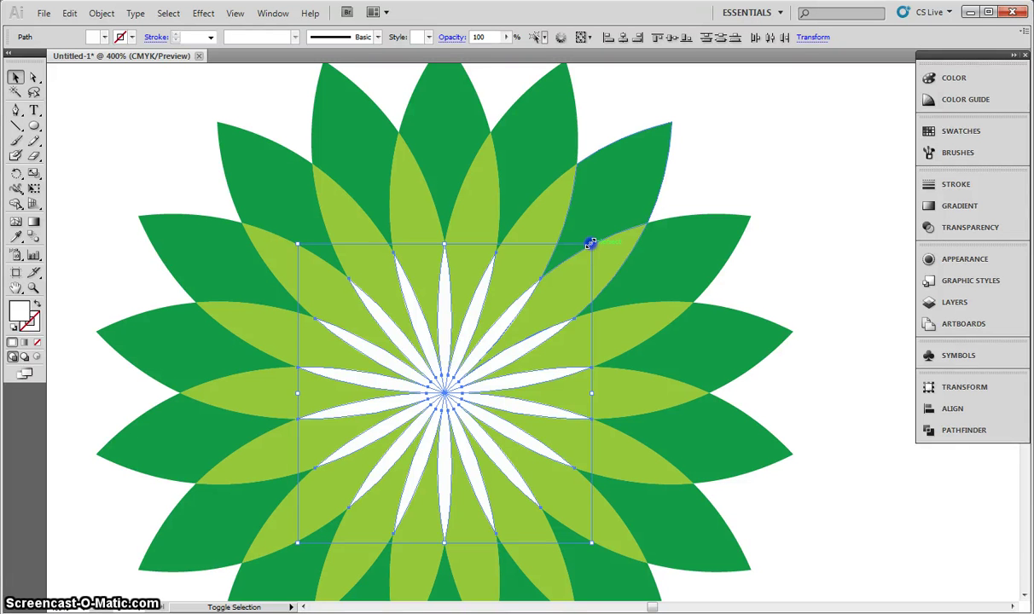
{"action": "left_click_drag", "start_coordinate": [590, 244], "coordinate": [551, 270]}
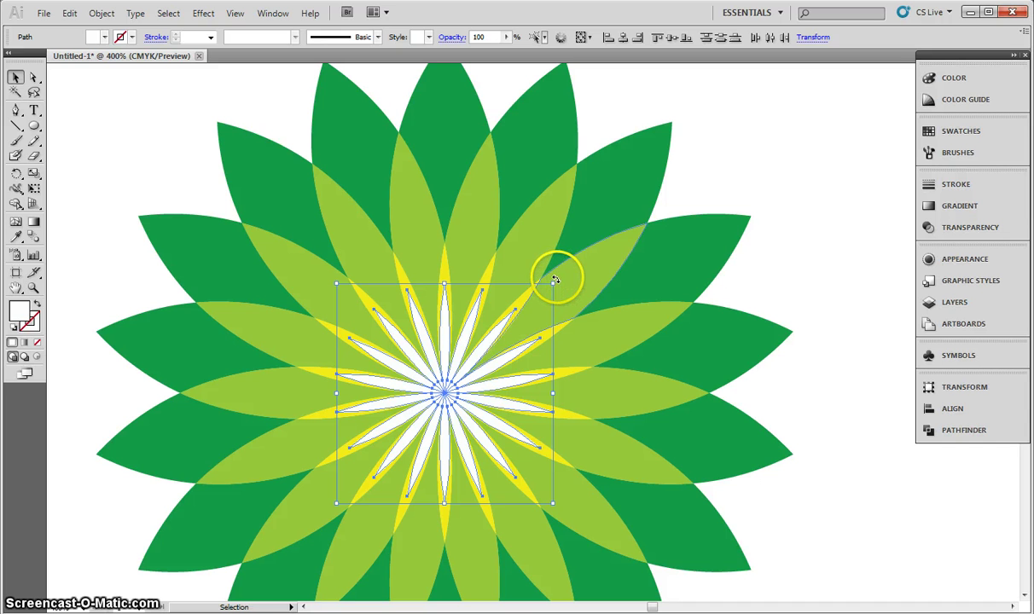
{"action": "left_click_drag", "start_coordinate": [558, 280], "coordinate": [570, 299]}
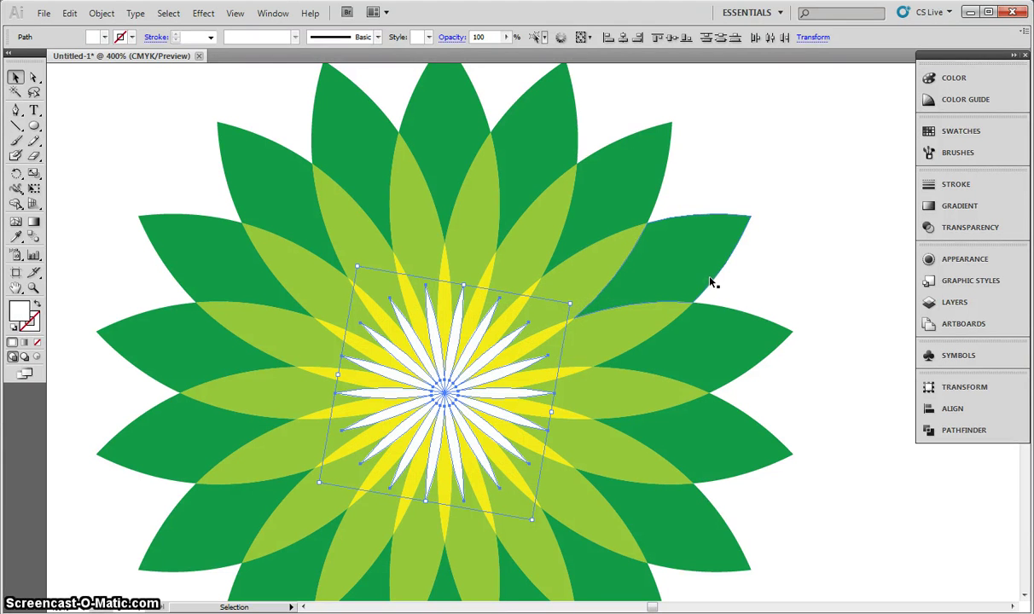
{"action": "left_click", "coordinate": [796, 208]}
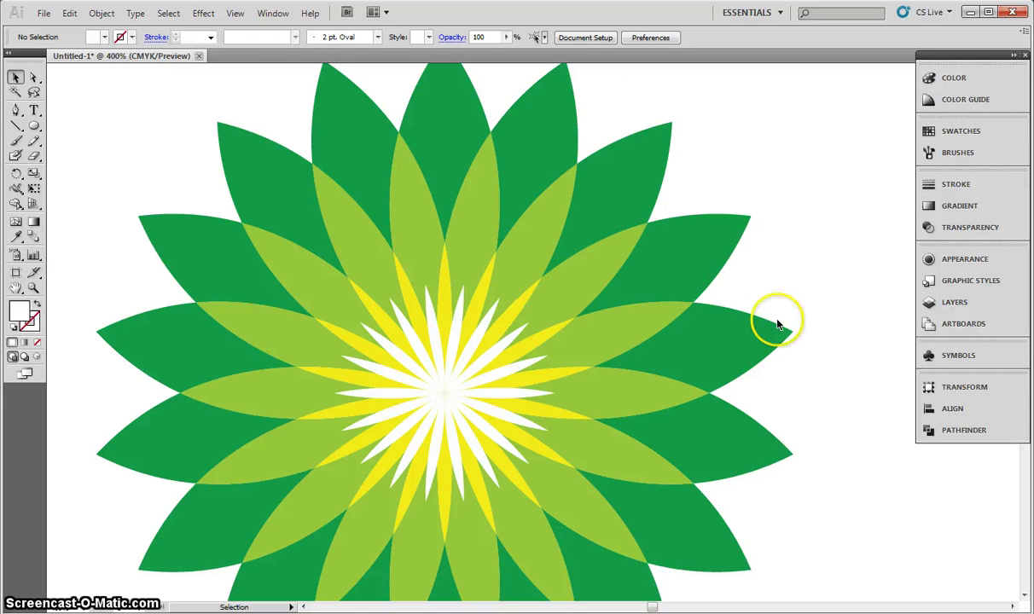
{"action": "scroll", "coordinate": [778, 324], "scroll_direction": "down", "scroll_amount": 3}
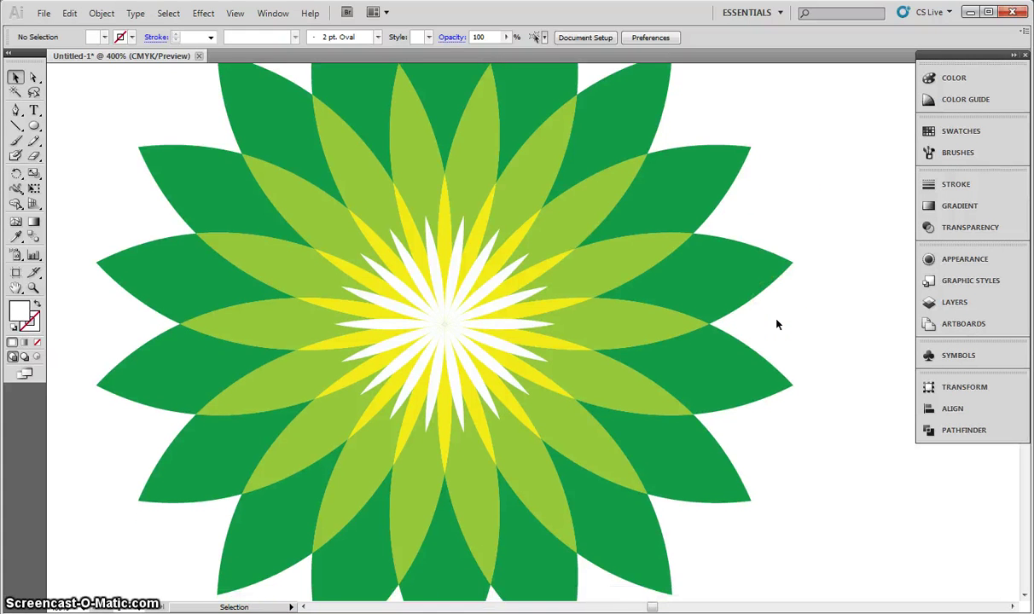
- Zoom out to 100% and scroll to show both sunbursts and the reference logo
{"action": "key", "text": "ctrl+minus"}
{"action": "key", "text": "ctrl+minus"}
{"action": "key", "text": "ctrl+minus"}
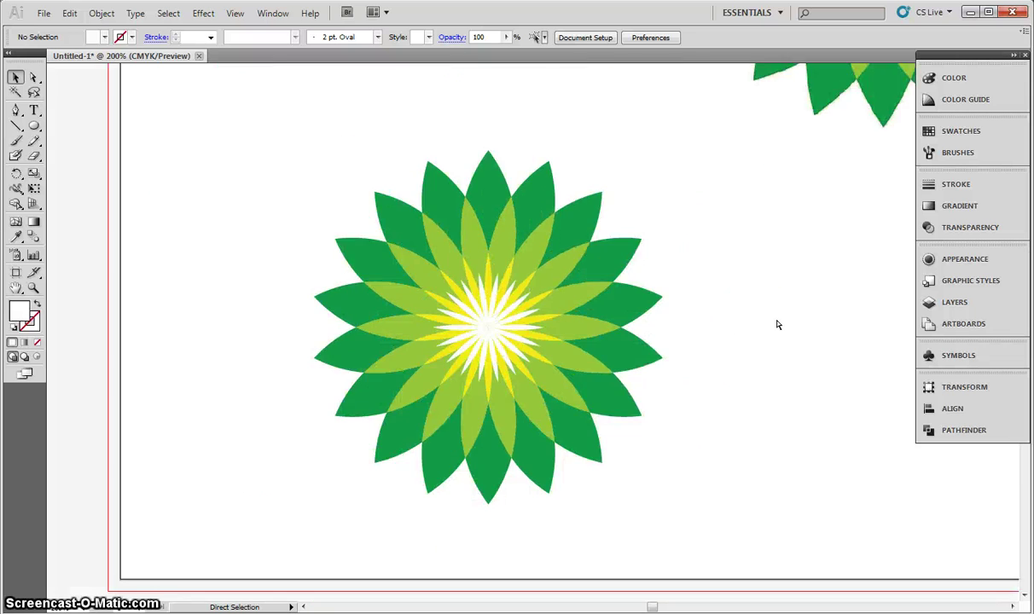
{"action": "key", "text": "ctrl+minus"}
{"action": "scroll", "coordinate": [773, 327], "scroll_direction": "up", "scroll_amount": 2}
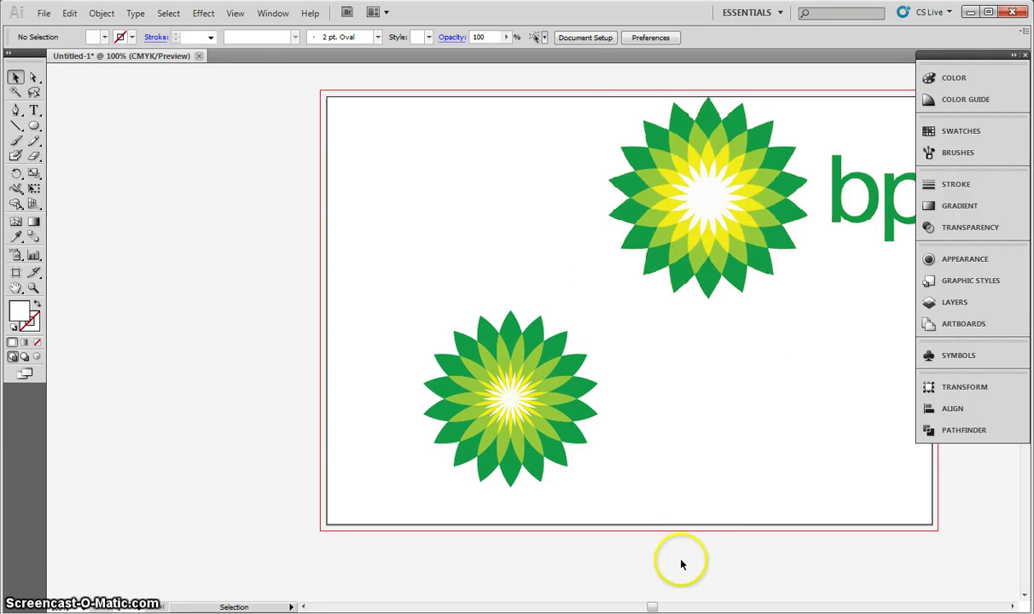
{"action": "left_click_drag", "start_coordinate": [653, 606], "coordinate": [659, 607]}
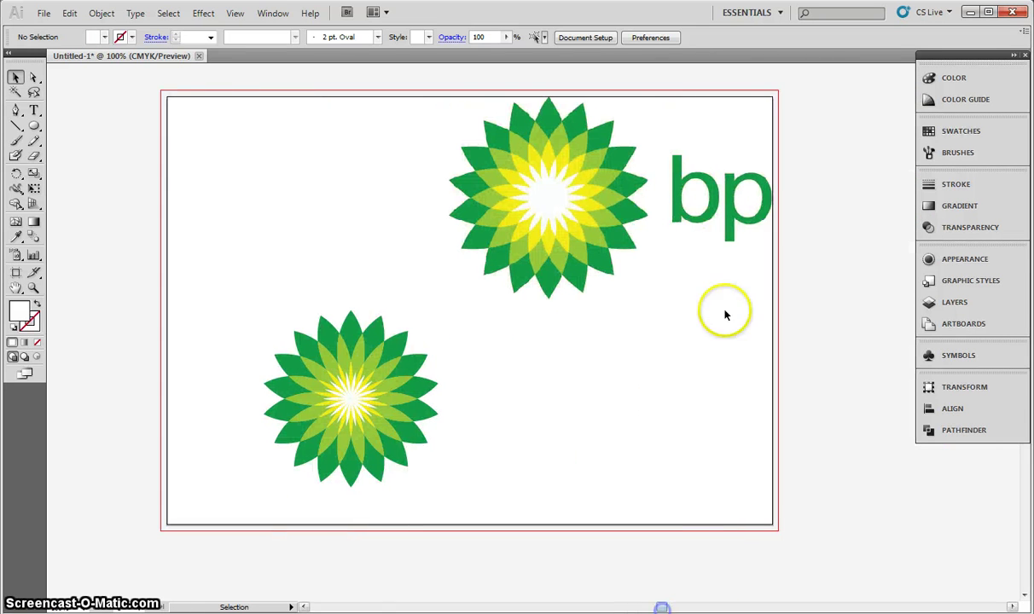
- Type the text 'bp' to the right of the new sunburst
{"action": "left_click", "coordinate": [33, 112]}
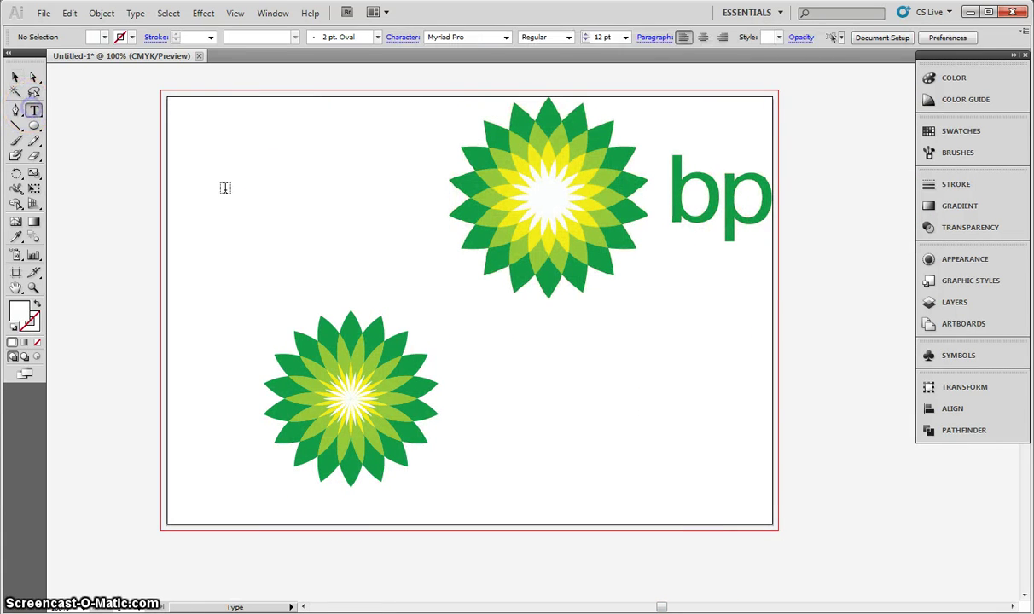
{"action": "left_click", "coordinate": [464, 398]}
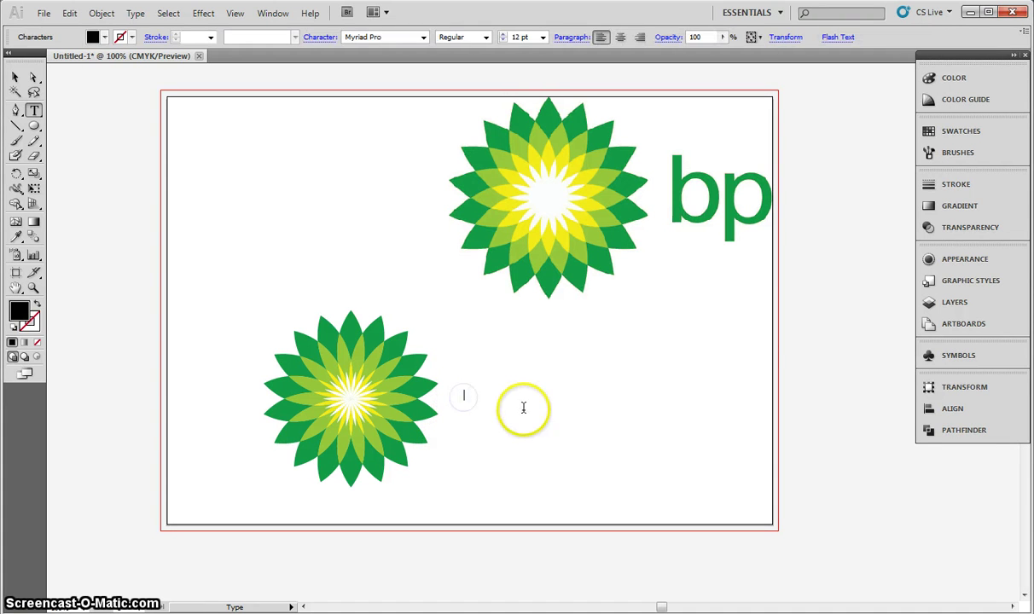
{"action": "type", "text": "bp"}
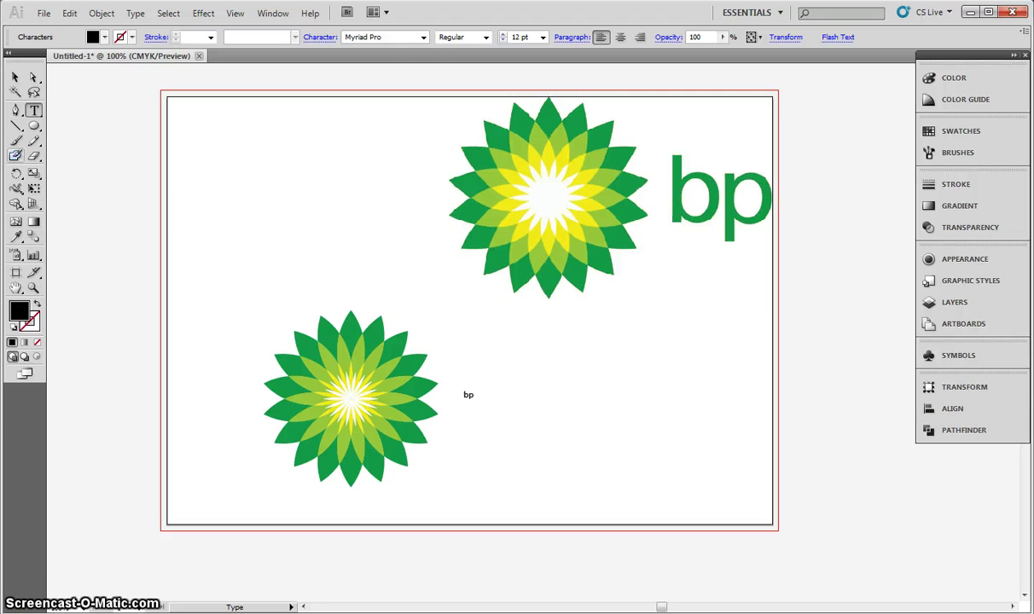
{"action": "left_click", "coordinate": [14, 77]}
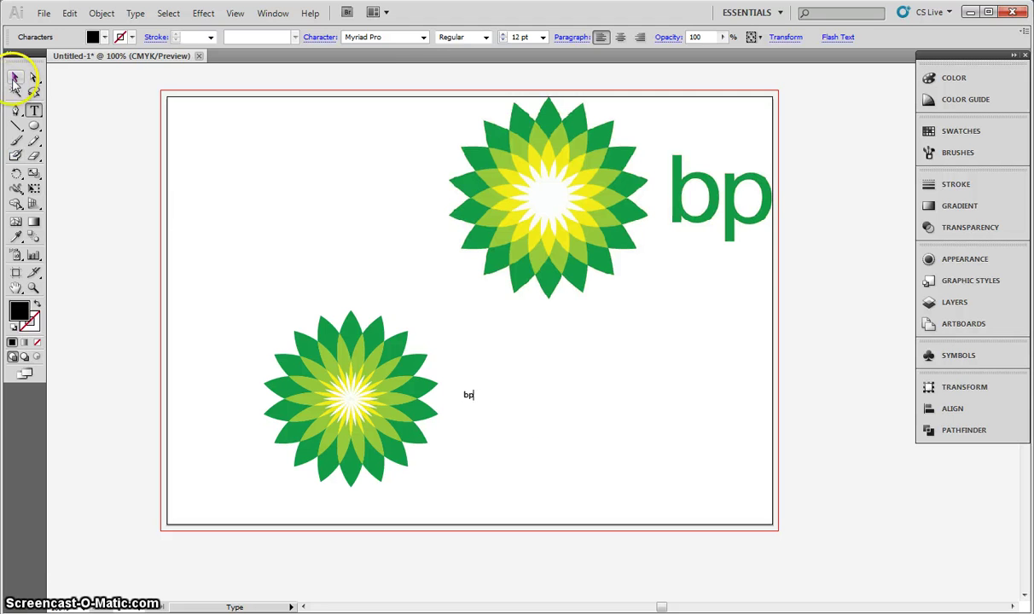
- Set the bp text to Arial at 100 pt
{"action": "left_click", "coordinate": [423, 36]}
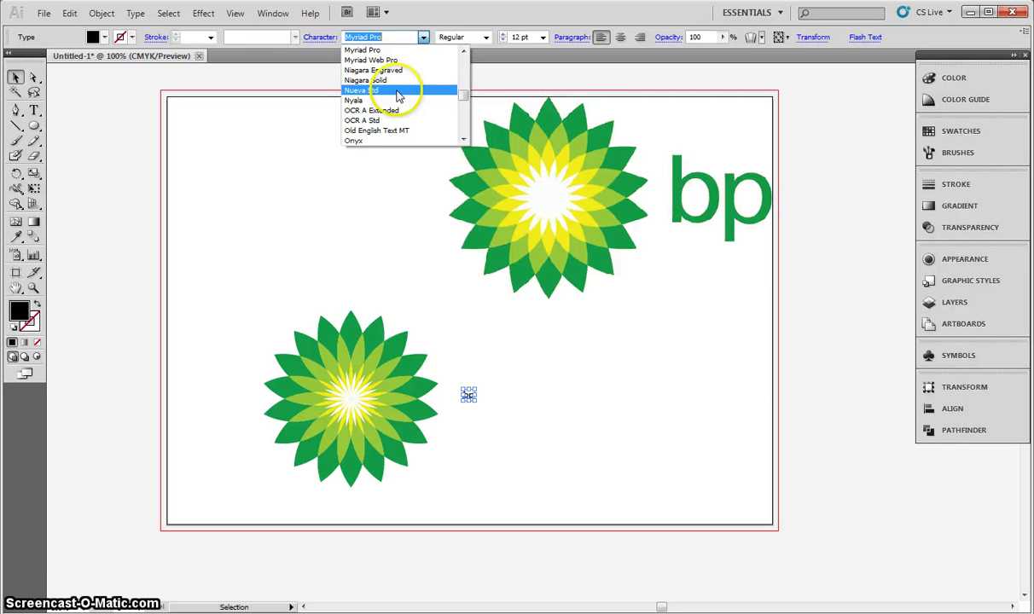
{"action": "type", "text": "al"}
{"action": "left_click", "coordinate": [418, 64]}
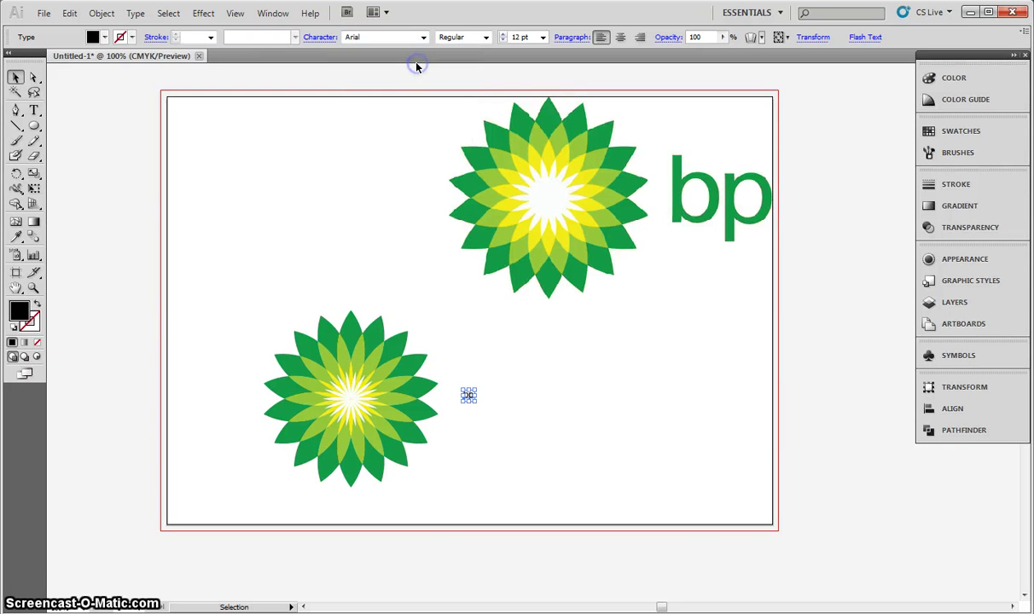
{"action": "left_click", "coordinate": [543, 37]}
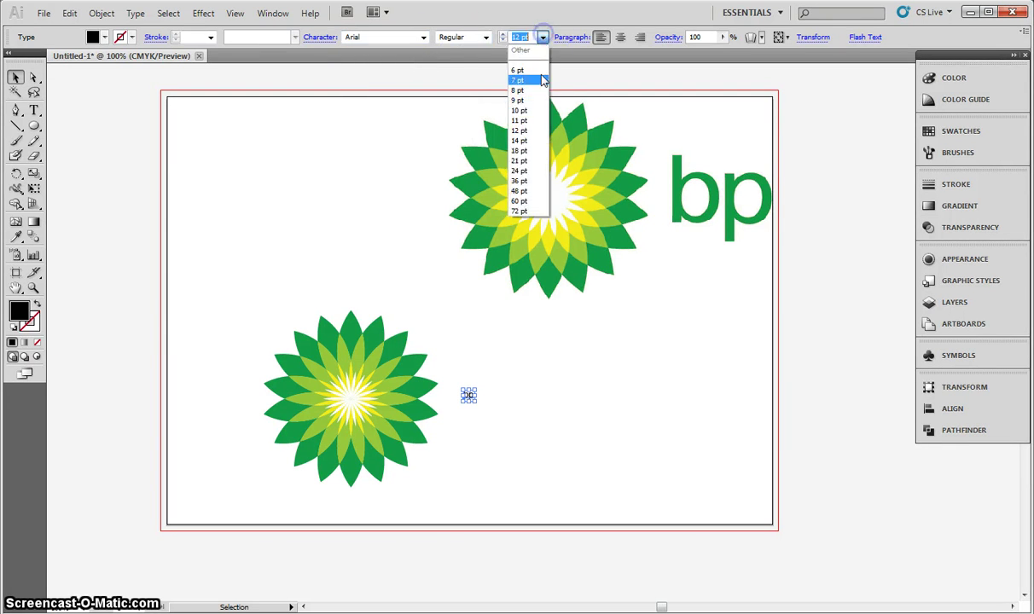
{"action": "left_click", "coordinate": [526, 213]}
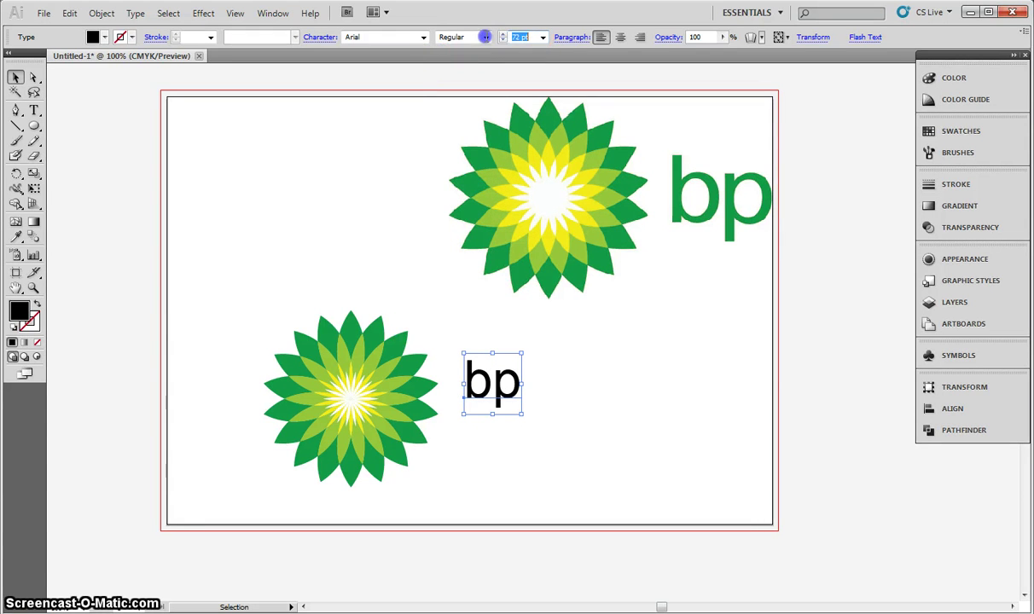
{"action": "key", "text": "Return"}
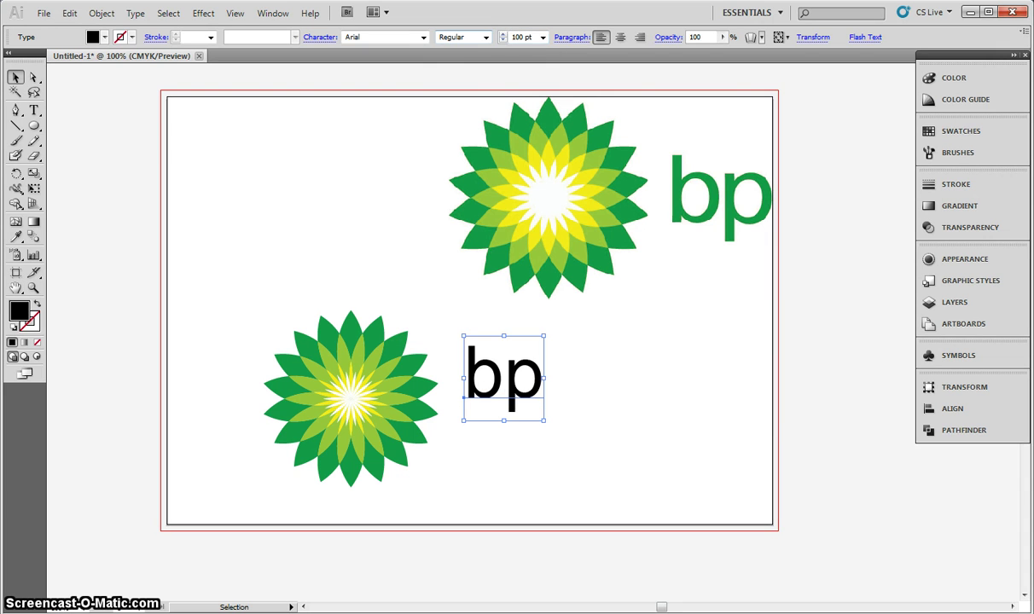
- Give the new bp text the reference logo's green with the Eyedropper
{"action": "left_click", "coordinate": [17, 237]}
{"action": "left_click", "coordinate": [672, 178]}
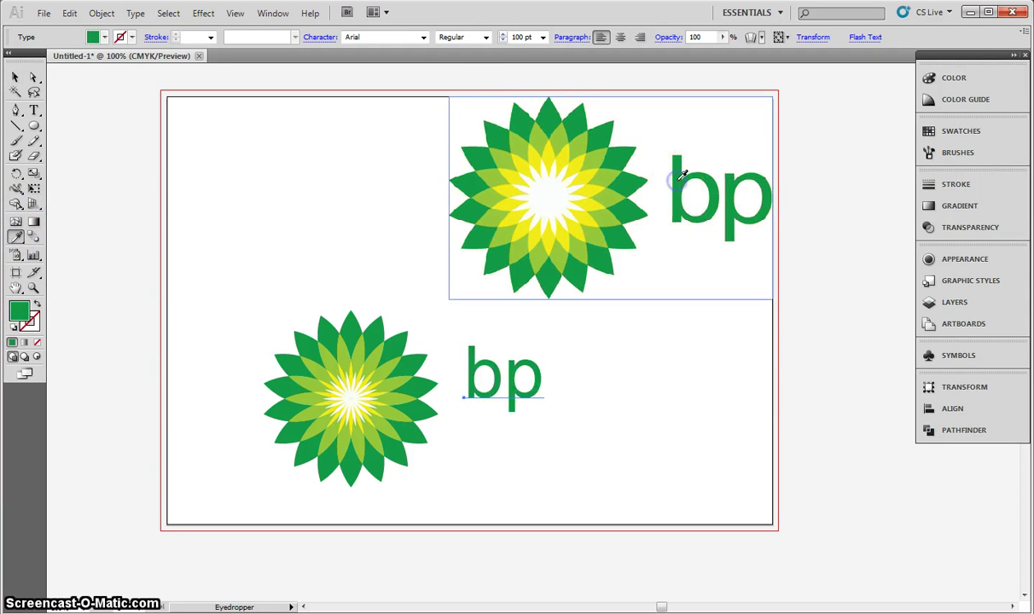
{"action": "left_click", "coordinate": [14, 79]}
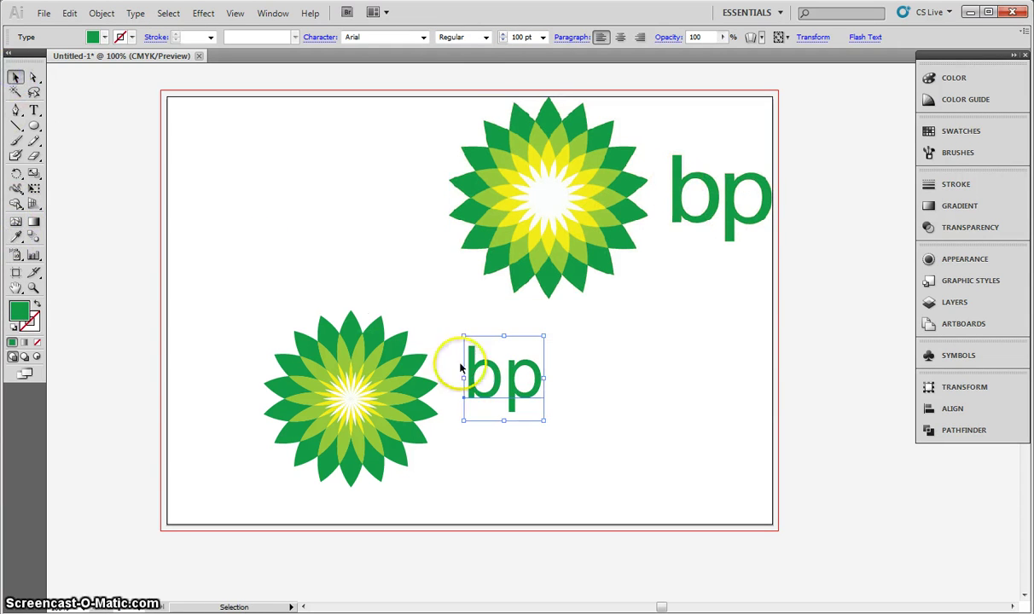
- Enlarge the bp text to about 121.58 pt and move it snug beside the sunburst
{"action": "left_click_drag", "start_coordinate": [476, 384], "coordinate": [460, 418]}
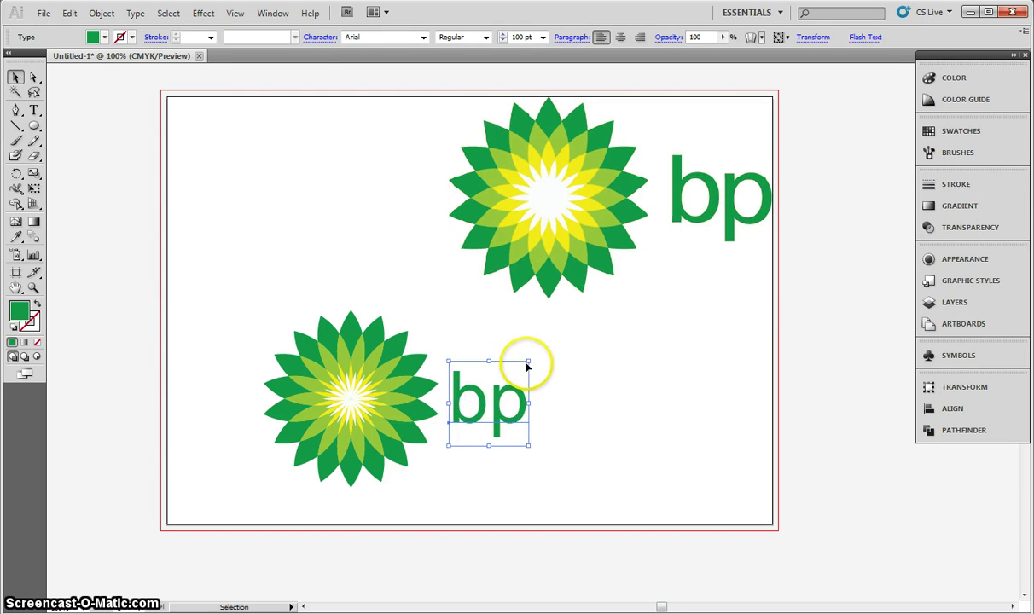
{"action": "left_click_drag", "start_coordinate": [529, 360], "coordinate": [546, 342]}
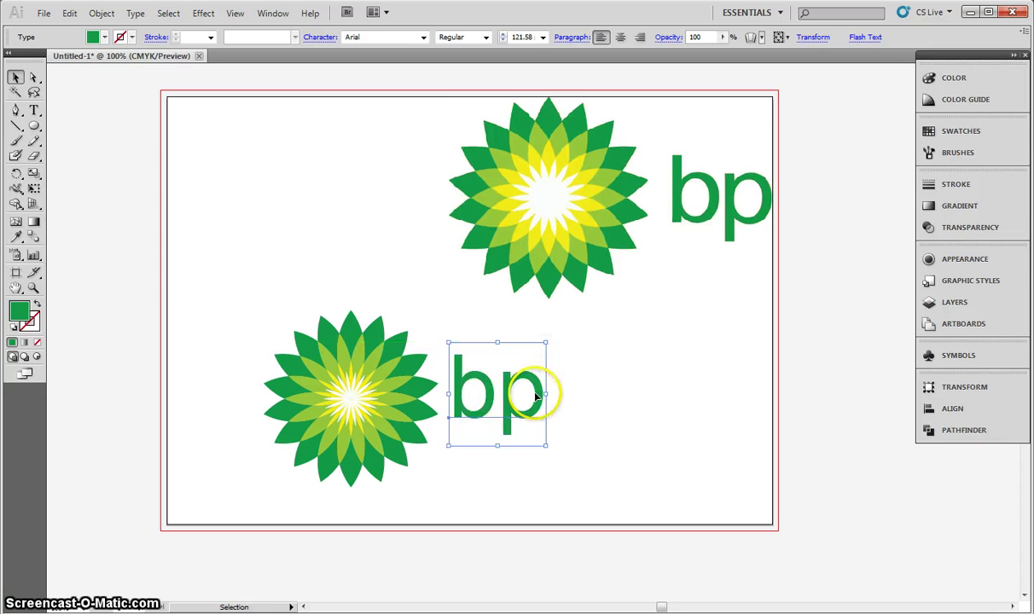
{"action": "left_click_drag", "start_coordinate": [540, 403], "coordinate": [541, 411]}
{"action": "left_click", "coordinate": [593, 362]}
{"action": "left_click", "coordinate": [603, 339]}
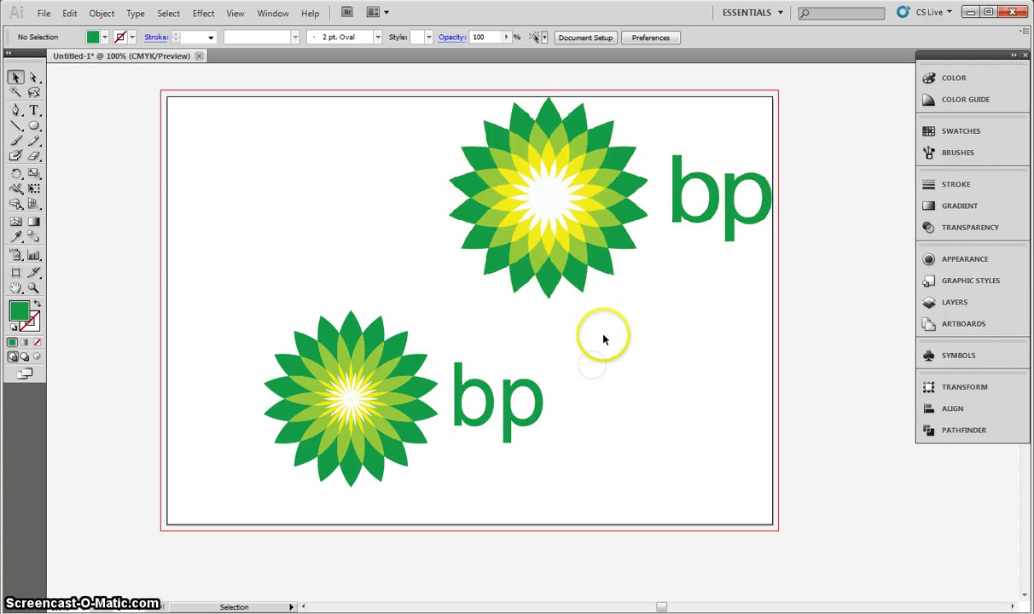